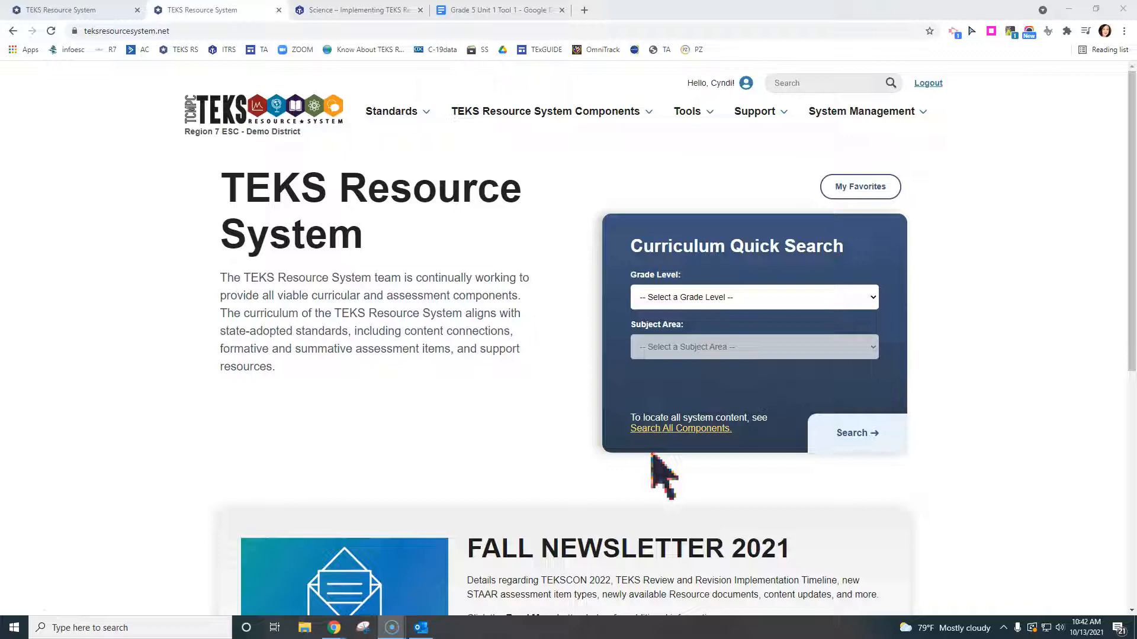
Run a Curriculum Quick Search for Grade 5 Science components
{"action": "left_click", "coordinate": [502, 110]}
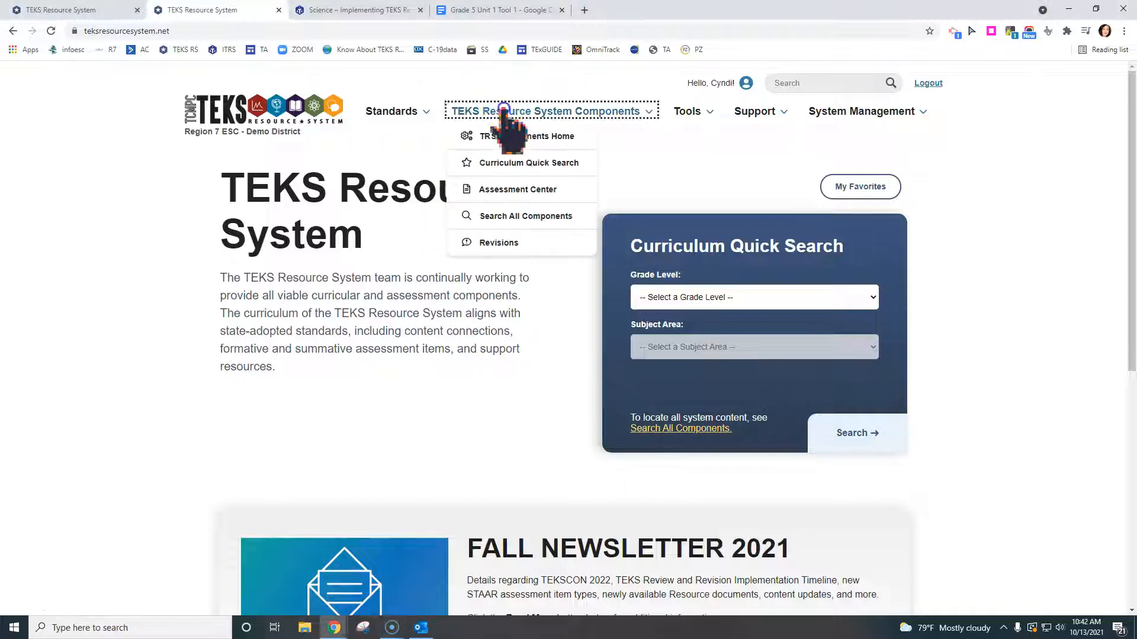
{"action": "left_click", "coordinate": [505, 162]}
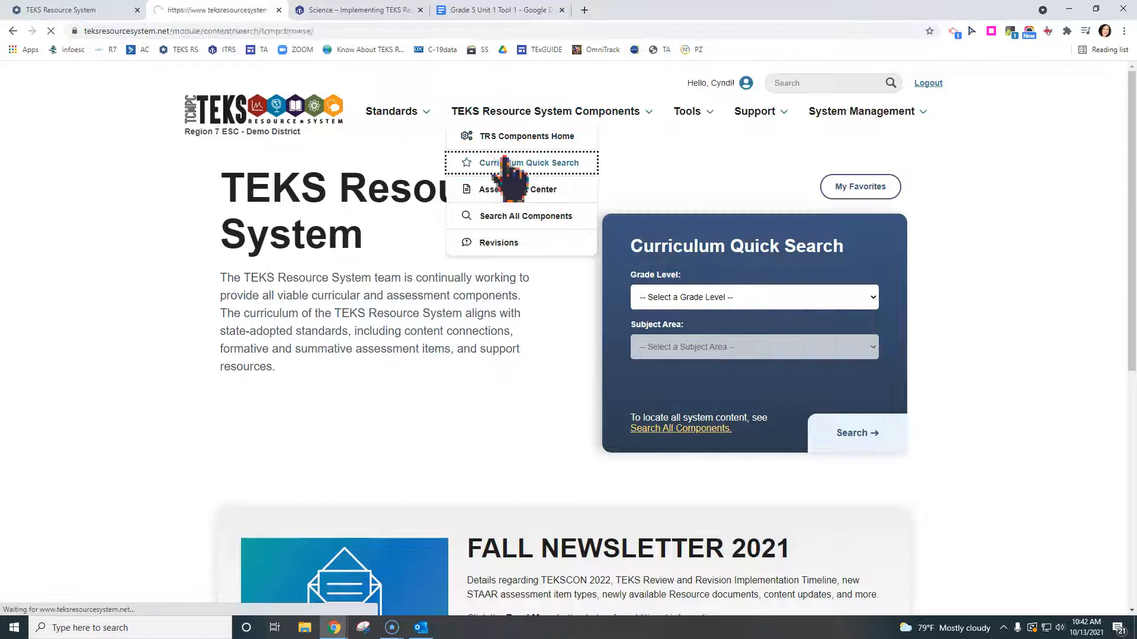
{"action": "left_click", "coordinate": [526, 294]}
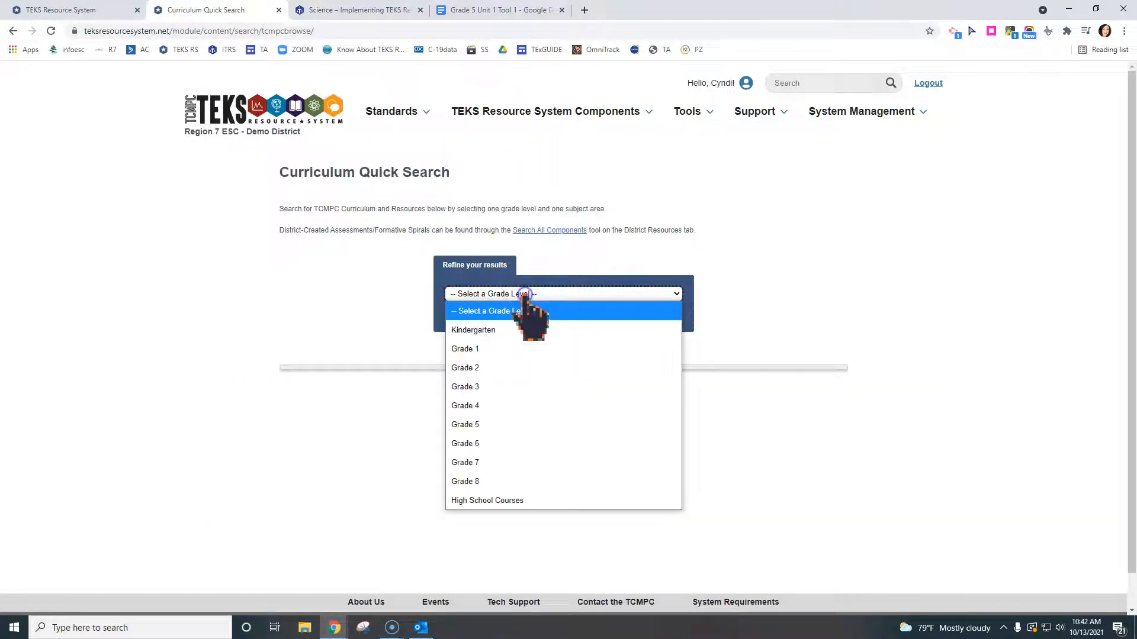
{"action": "left_click", "coordinate": [523, 424]}
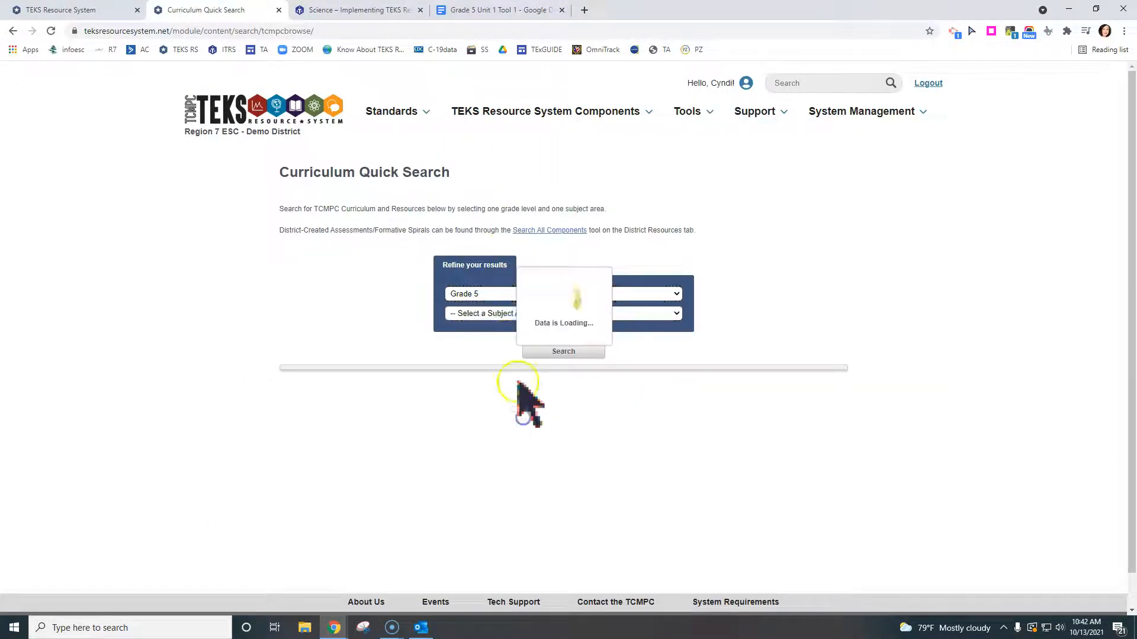
{"action": "left_click", "coordinate": [503, 315]}
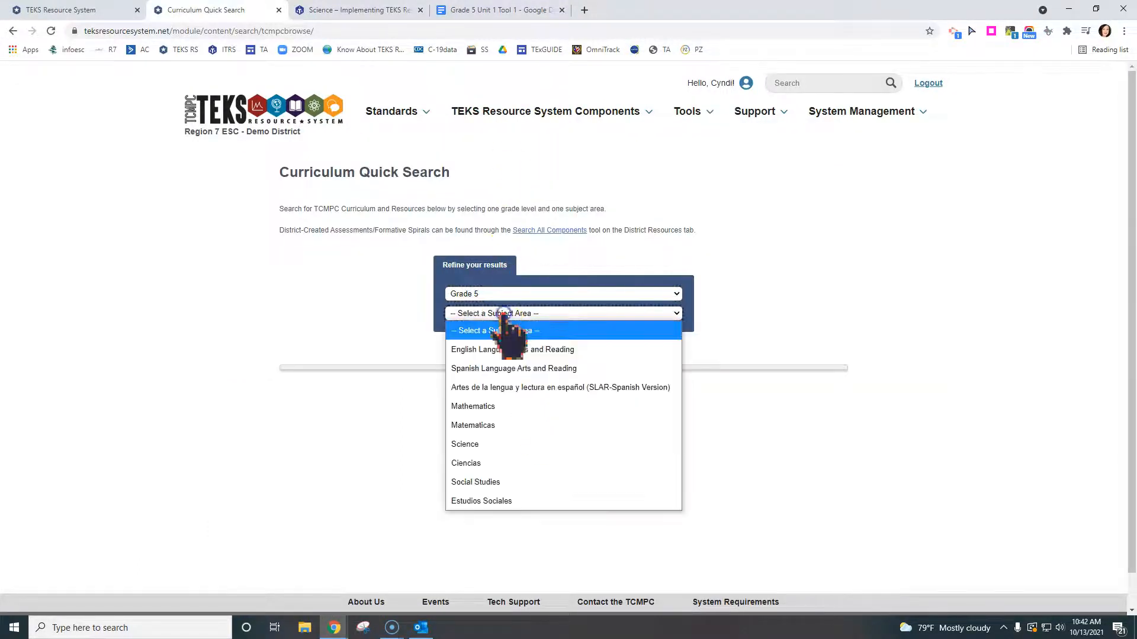
{"action": "left_click", "coordinate": [506, 450]}
{"action": "left_click", "coordinate": [563, 351]}
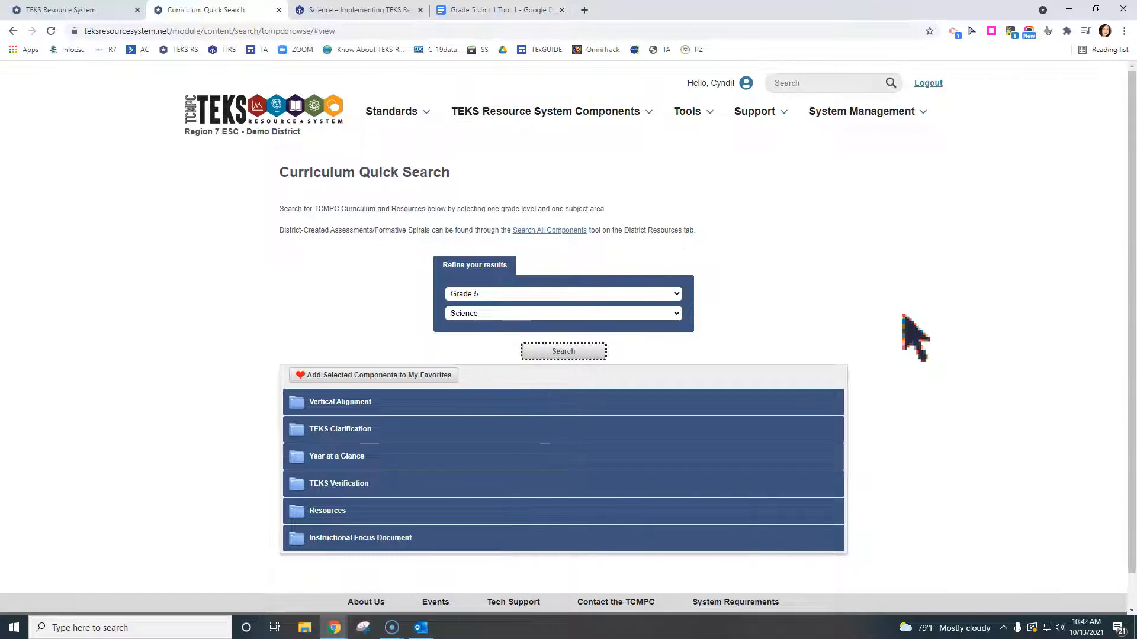
Open the Grade 5 Science Instructional Focus Document for Unit 01: Investigating Physical Properties of Matter
{"action": "scroll", "coordinate": [971, 342], "scroll_direction": "down", "scroll_amount": 1}
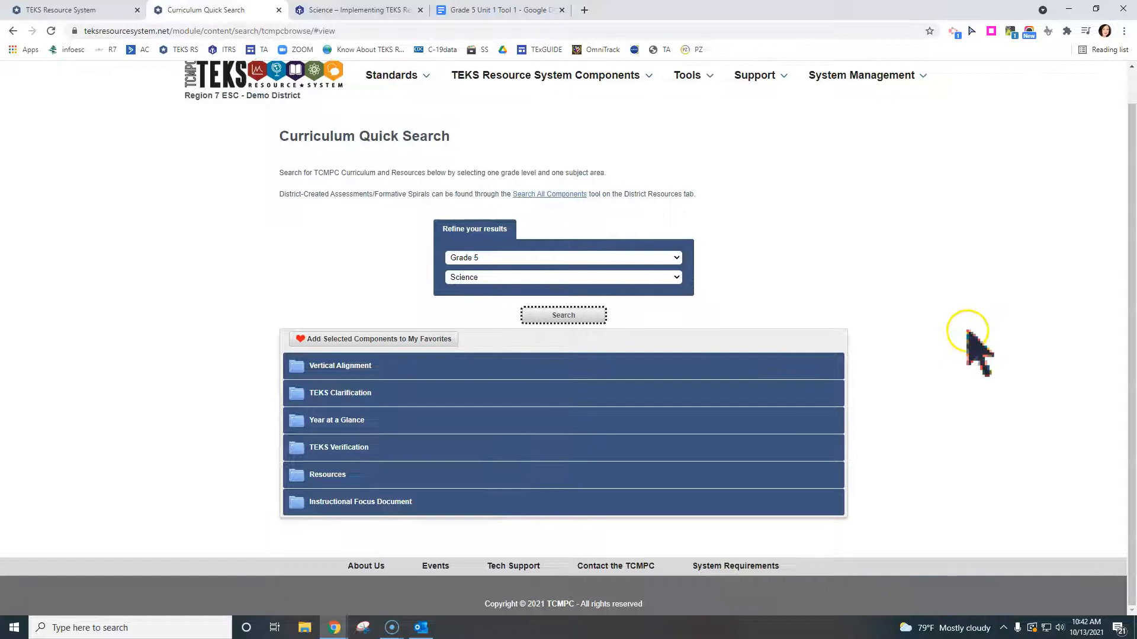
{"action": "left_click", "coordinate": [388, 500]}
{"action": "scroll", "coordinate": [741, 418], "scroll_direction": "down", "scroll_amount": 3}
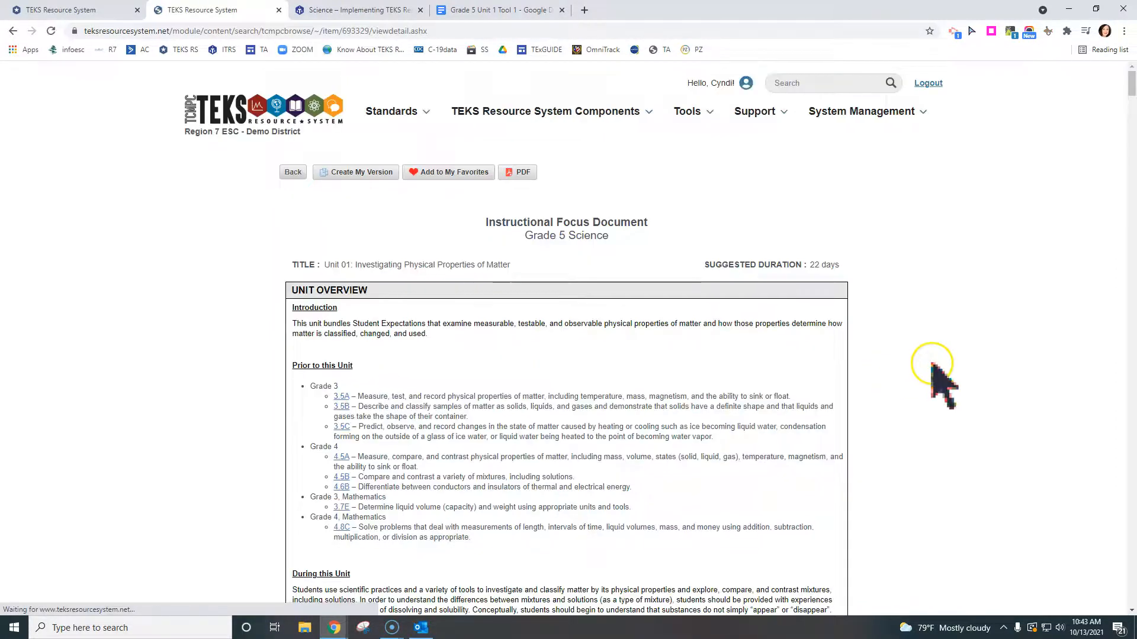
Examine the unit's overview, concepts and performance assessment, highlighting the three questions under Unit Understandings and Questions
{"action": "left_click", "coordinate": [953, 363]}
{"action": "scroll", "coordinate": [956, 364], "scroll_direction": "down", "scroll_amount": 10}
{"action": "scroll", "coordinate": [960, 363], "scroll_direction": "down", "scroll_amount": 14}
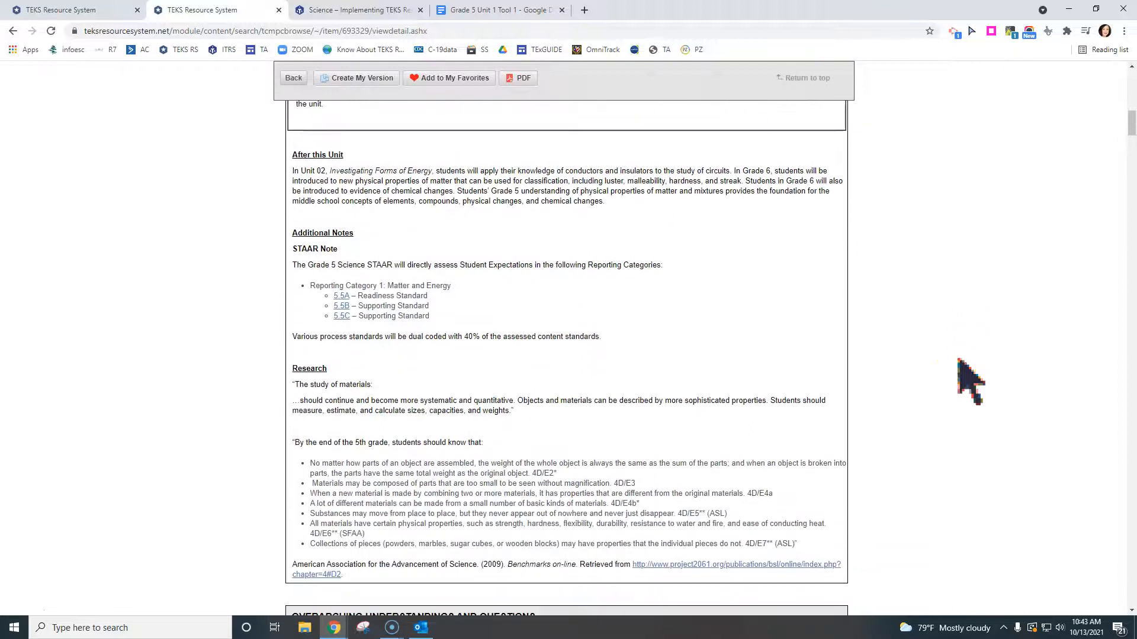
{"action": "scroll", "coordinate": [958, 361], "scroll_direction": "down", "scroll_amount": 7}
{"action": "left_click", "coordinate": [950, 362]}
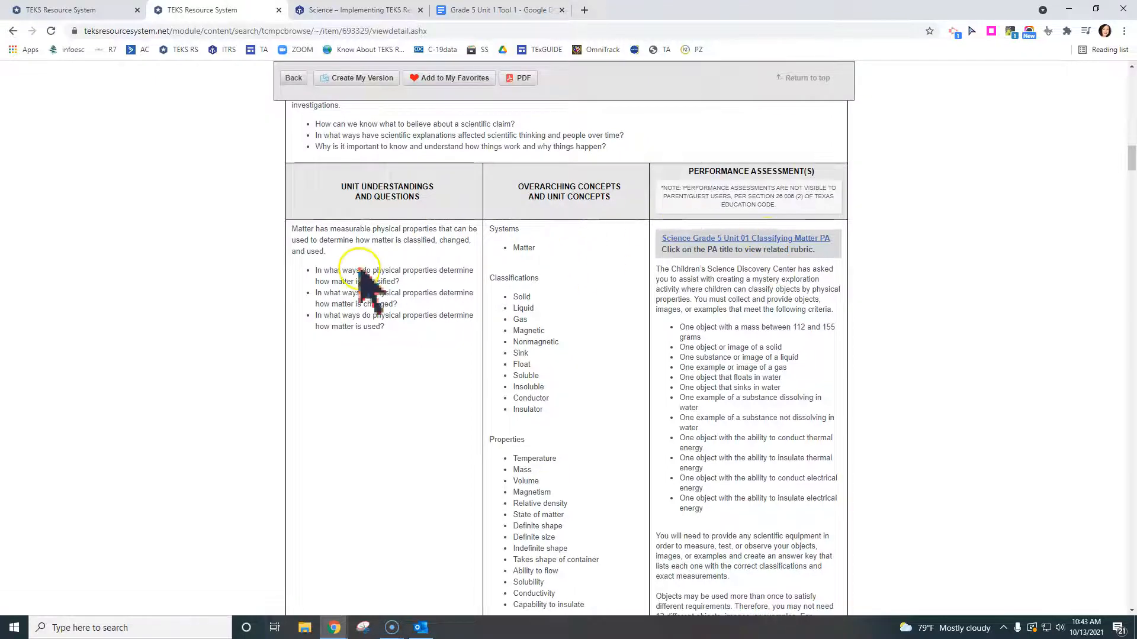
{"action": "left_click", "coordinate": [722, 253]}
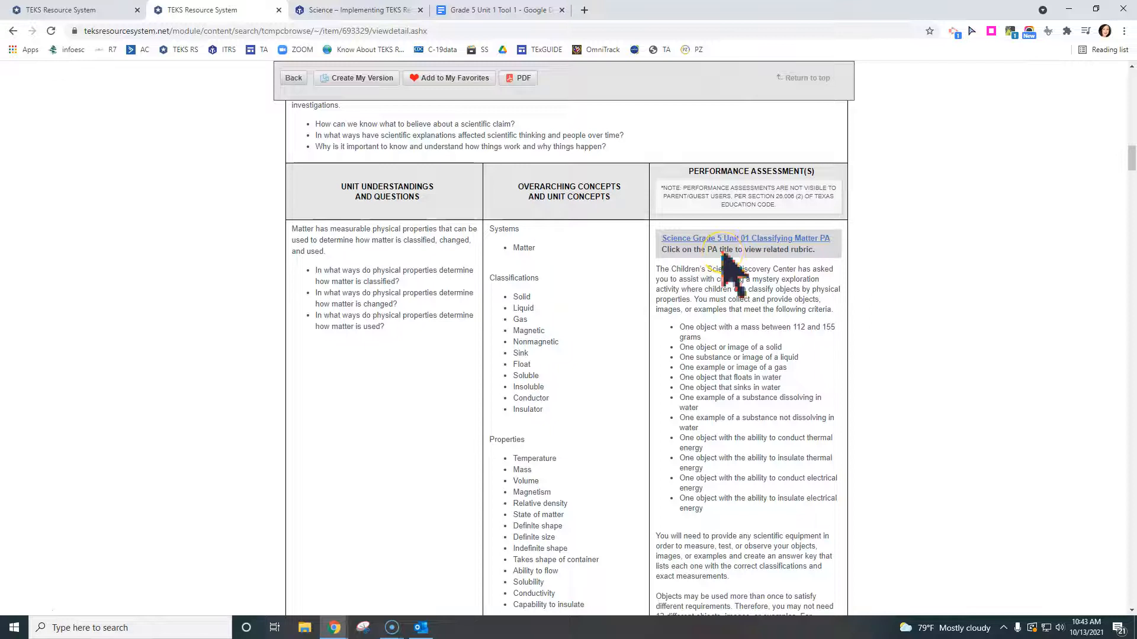
{"action": "left_click", "coordinate": [583, 240]}
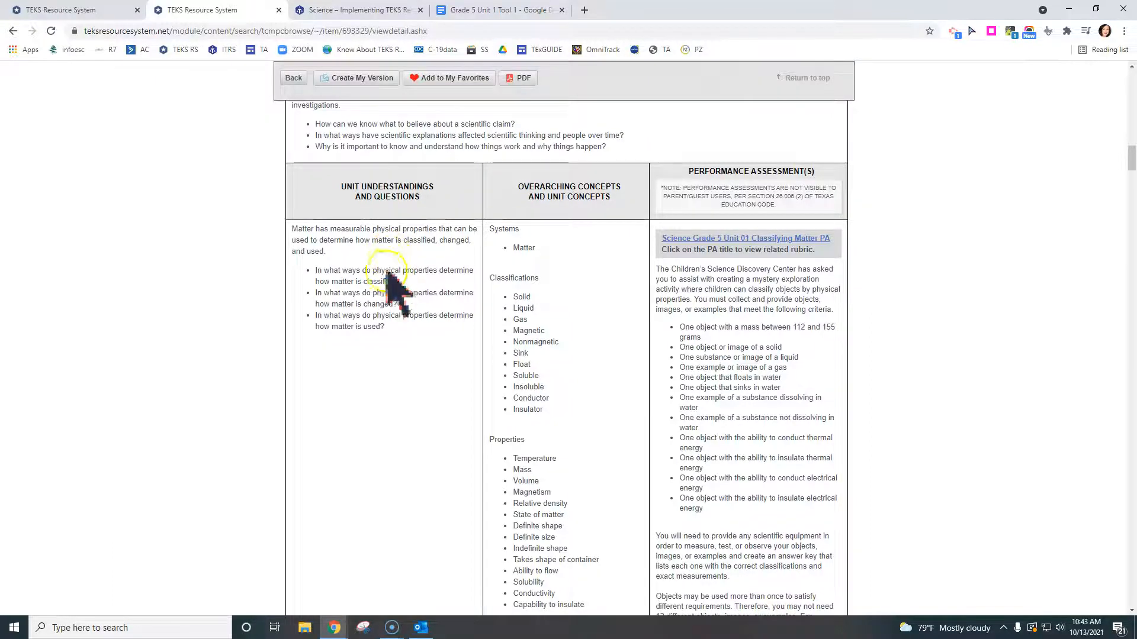
{"action": "left_click_drag", "start_coordinate": [315, 273], "coordinate": [398, 330]}
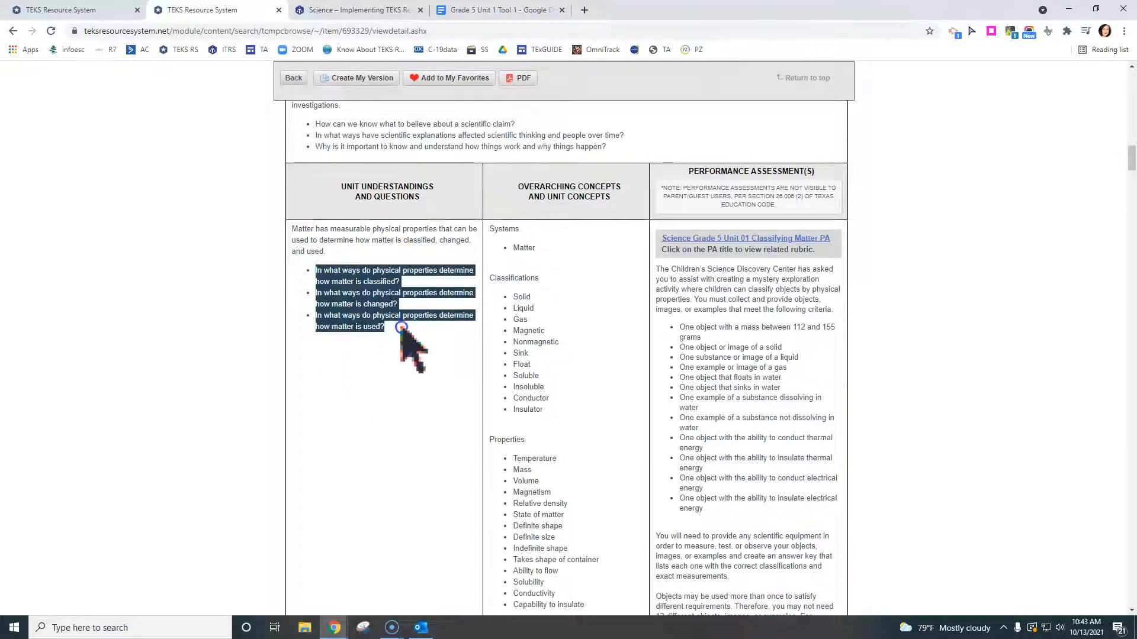
{"action": "left_click", "coordinate": [421, 373]}
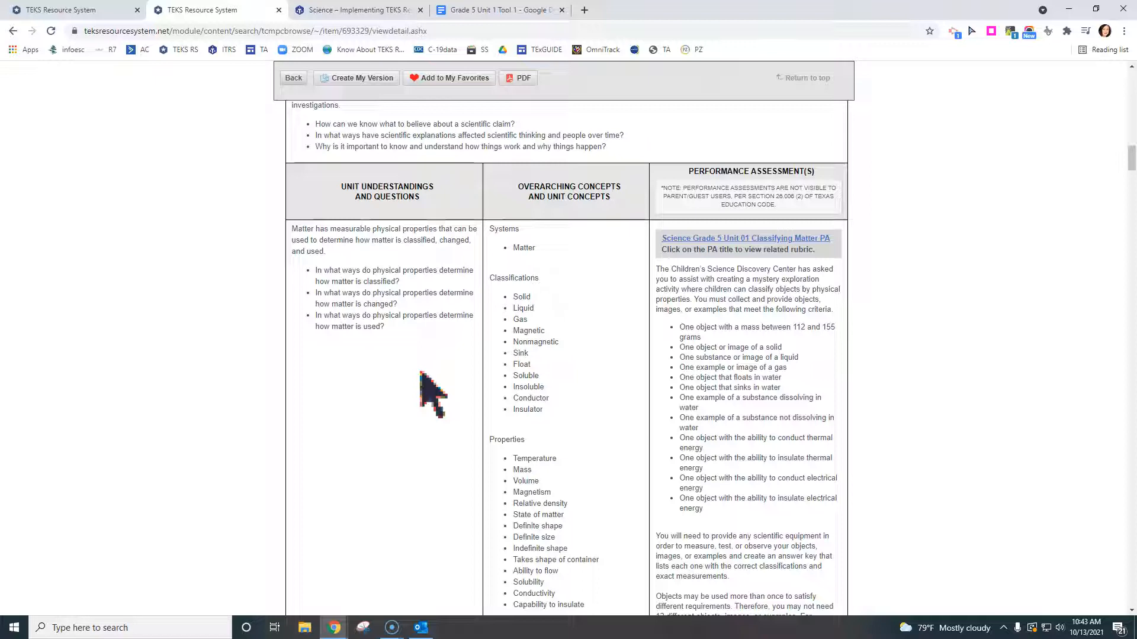
Open the rubric for the Science Grade 5 Unit 01 Classifying Matter performance assessment and review its criteria
{"action": "left_click", "coordinate": [698, 240]}
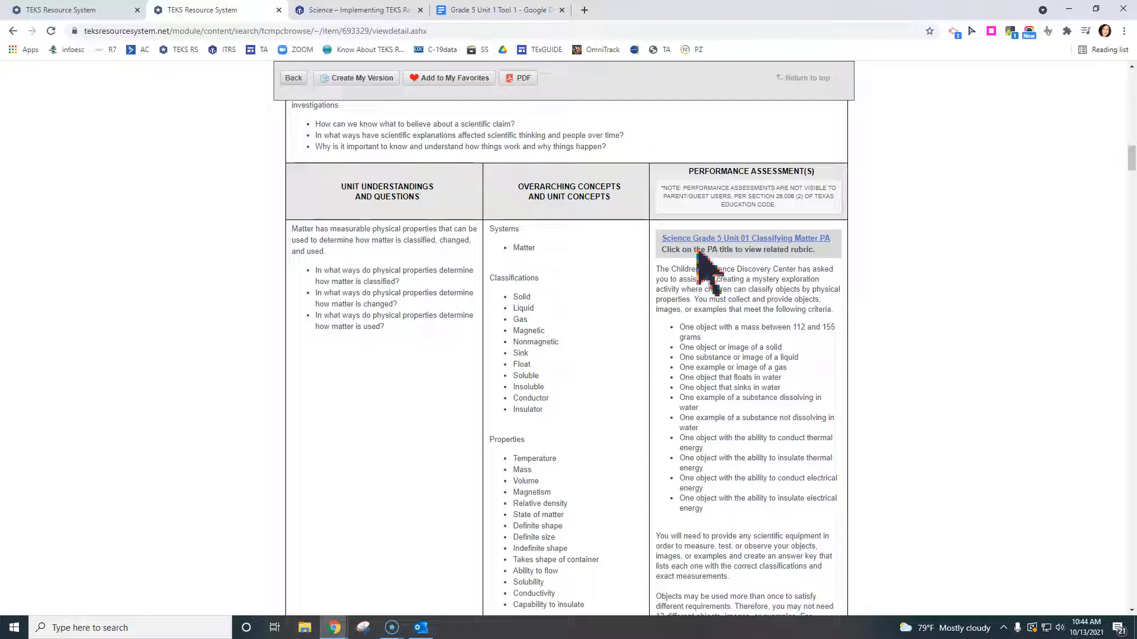
{"action": "left_click", "coordinate": [698, 239]}
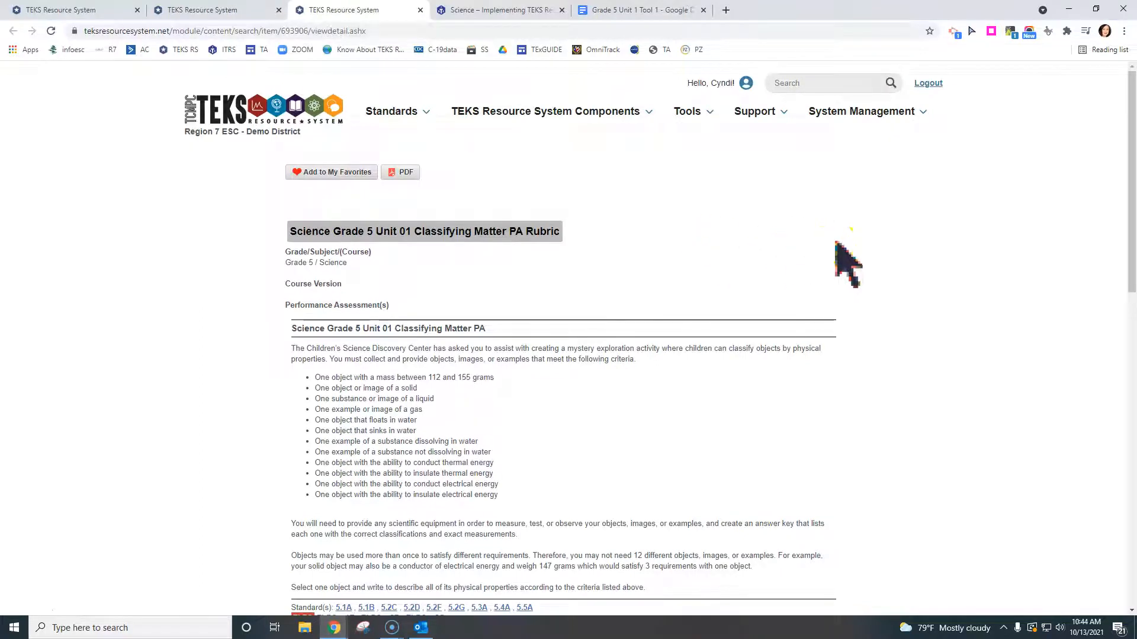
{"action": "scroll", "coordinate": [837, 243], "scroll_direction": "down", "scroll_amount": 1}
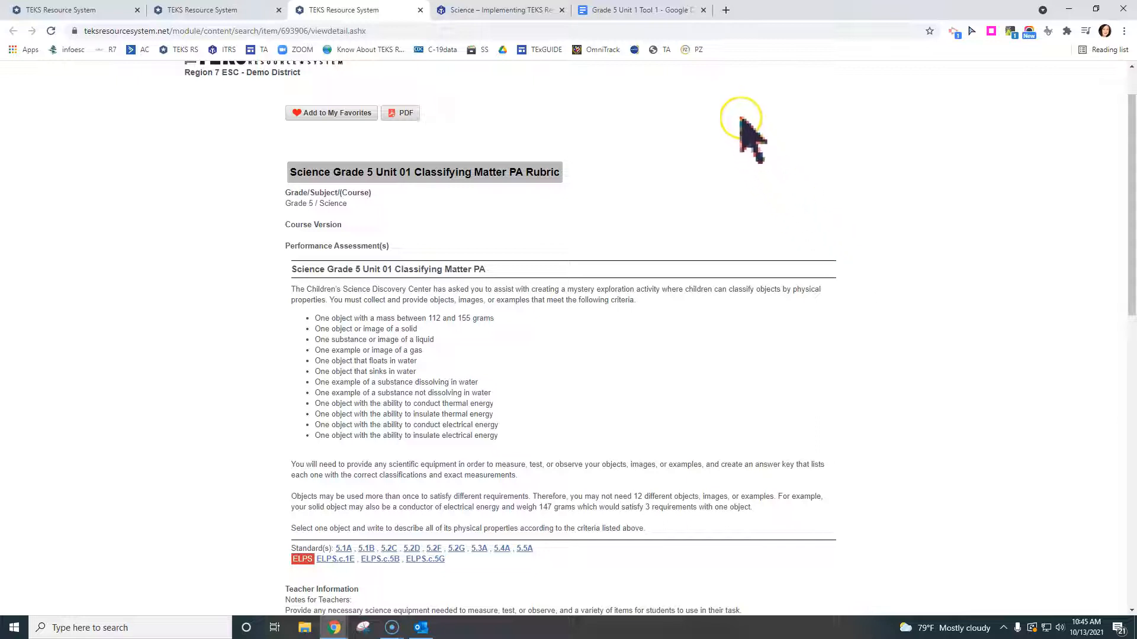
Switch to the Grade 5 Unit 1 Tool 1 document in Google Docs and highlight "suggested 14 days" in its heading
{"action": "left_click", "coordinate": [654, 15]}
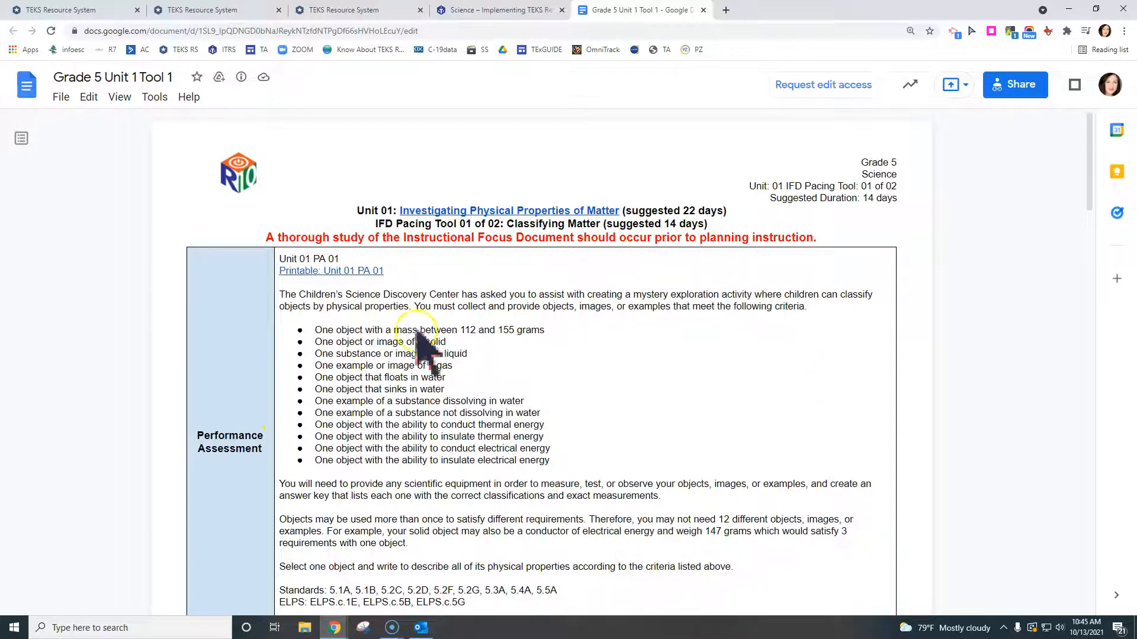
{"action": "left_click", "coordinate": [610, 229]}
{"action": "left_click_drag", "start_coordinate": [666, 228], "coordinate": [704, 227]}
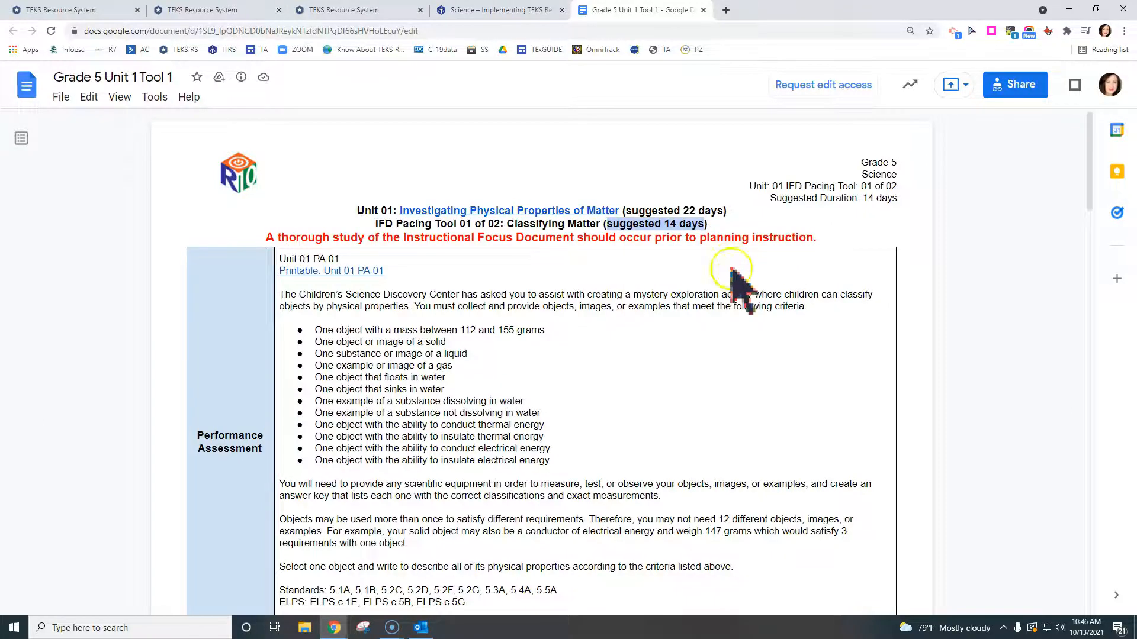
Examine the pacing tool's learning objectives, standards, vocabulary and suggested formative assessments for each block of days
{"action": "scroll", "coordinate": [725, 296], "scroll_direction": "down", "scroll_amount": 6}
{"action": "scroll", "coordinate": [732, 332], "scroll_direction": "down", "scroll_amount": 4}
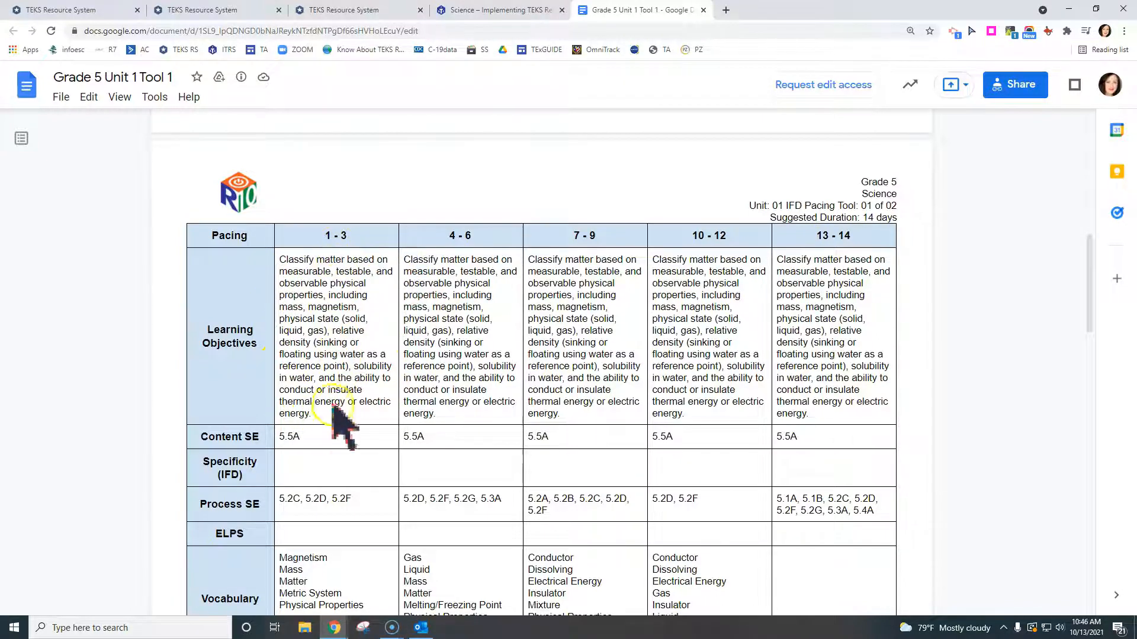
{"action": "left_click", "coordinate": [329, 501]}
{"action": "scroll", "coordinate": [329, 509], "scroll_direction": "down", "scroll_amount": 3}
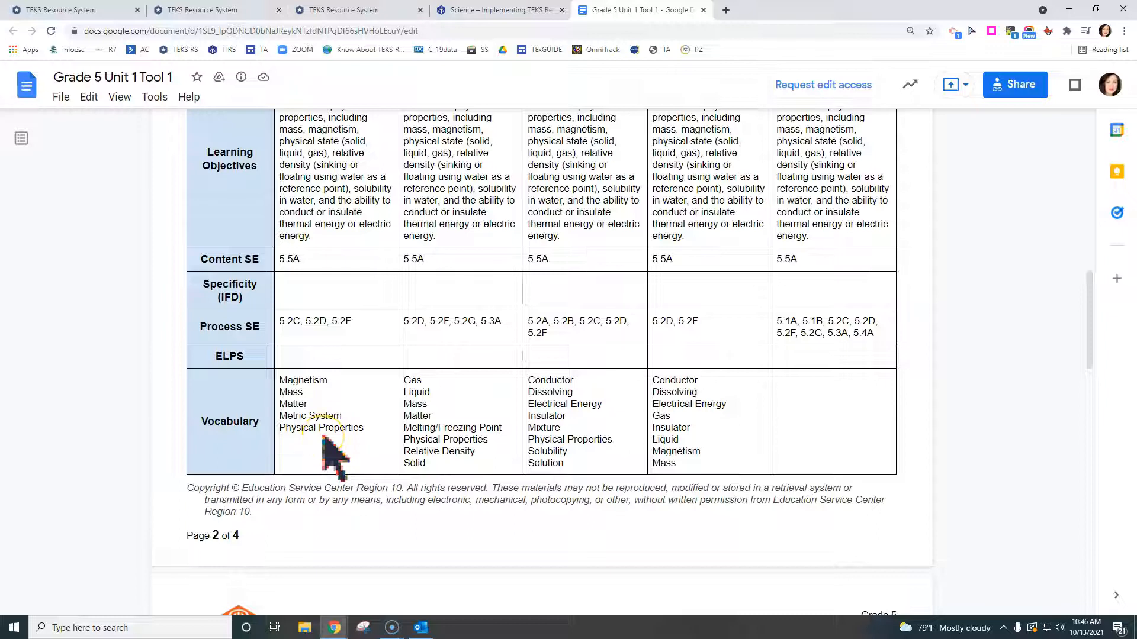
{"action": "scroll", "coordinate": [332, 456], "scroll_direction": "down", "scroll_amount": 9}
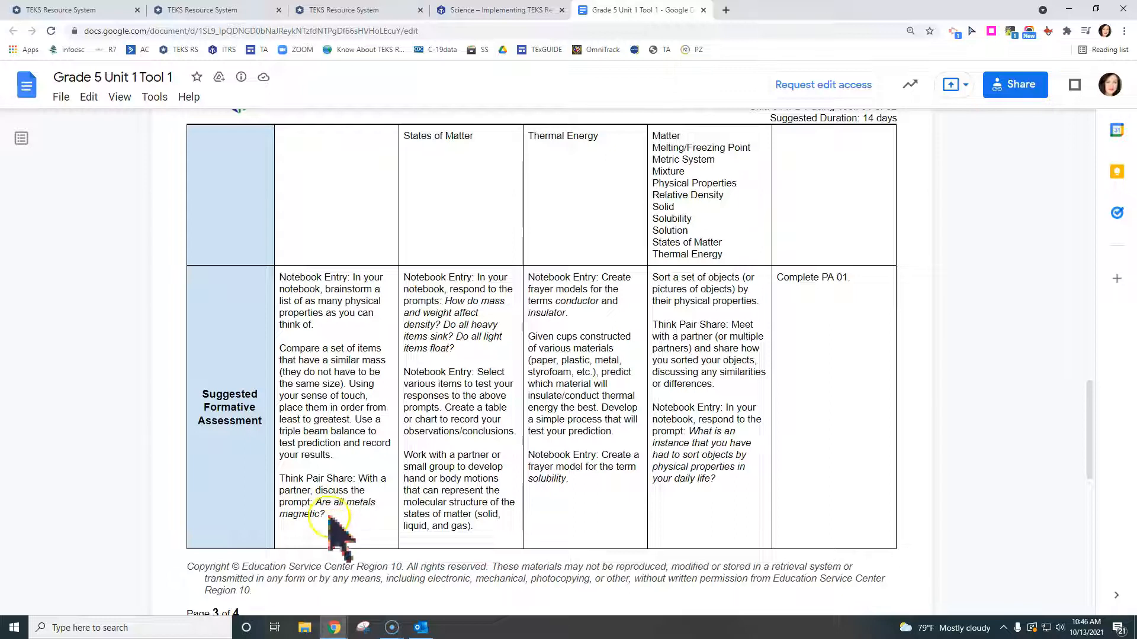
{"action": "left_click", "coordinate": [335, 534]}
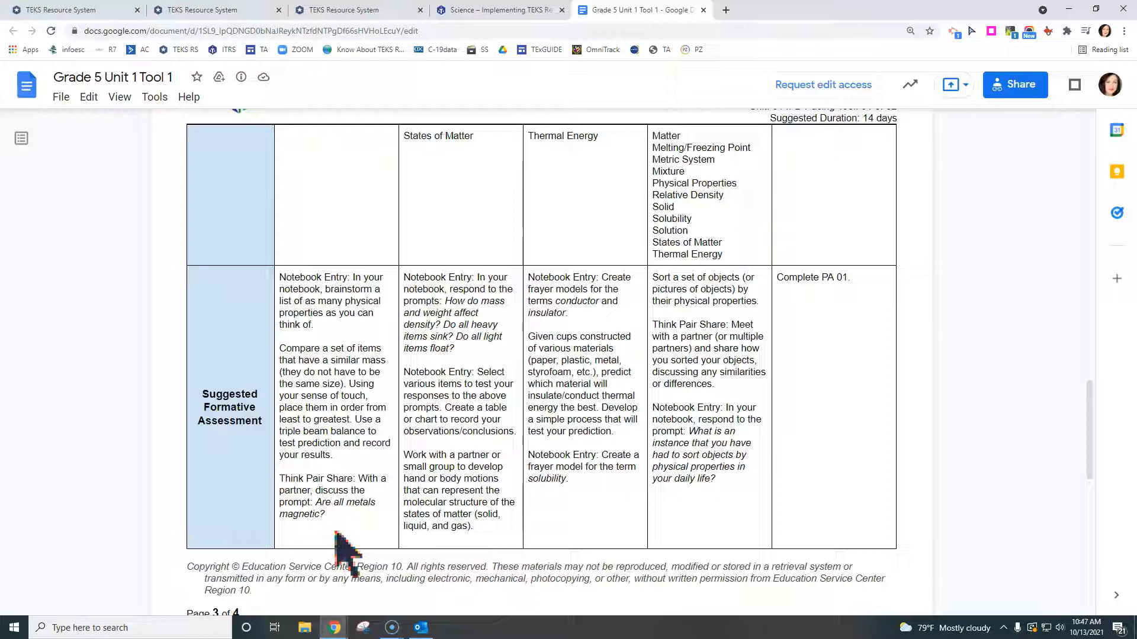
{"action": "scroll", "coordinate": [335, 532], "scroll_direction": "up", "scroll_amount": 12}
{"action": "scroll", "coordinate": [335, 531], "scroll_direction": "up", "scroll_amount": 10}
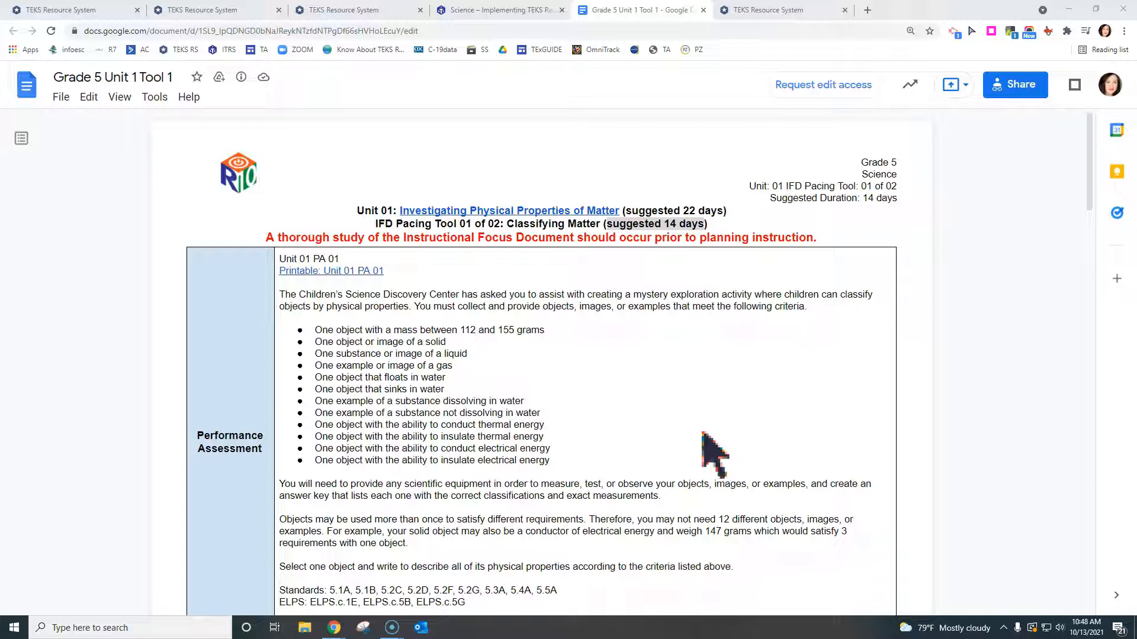
Switch to TEKS Resource System and create a new assessment from the Assessment Center
{"action": "left_click", "coordinate": [759, 10]}
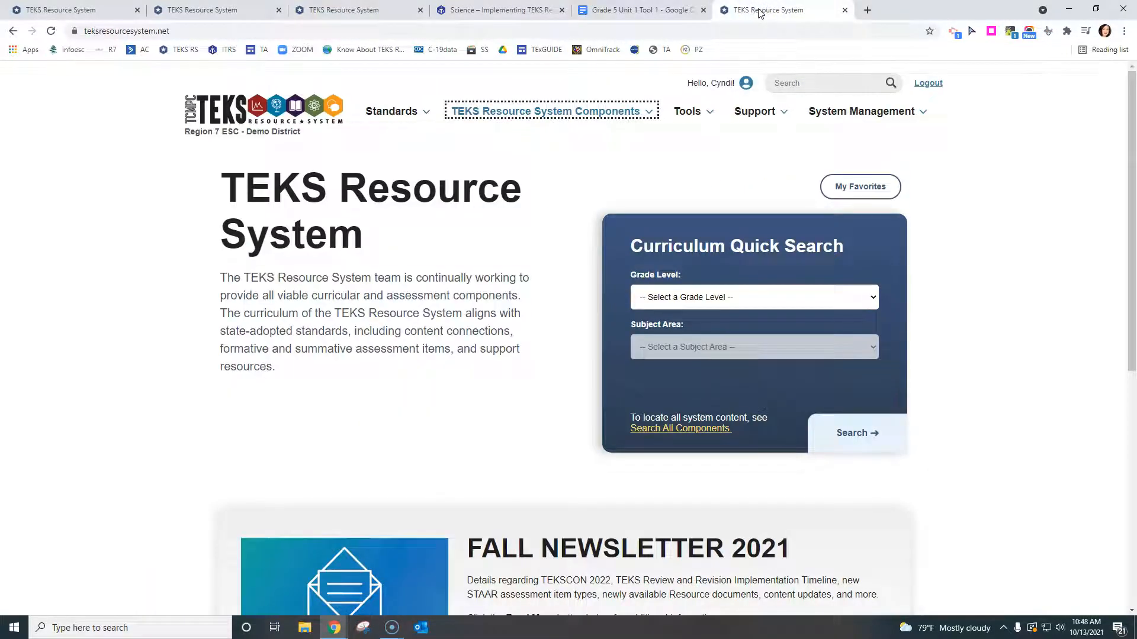
{"action": "left_click", "coordinate": [572, 112]}
{"action": "left_click", "coordinate": [550, 197]}
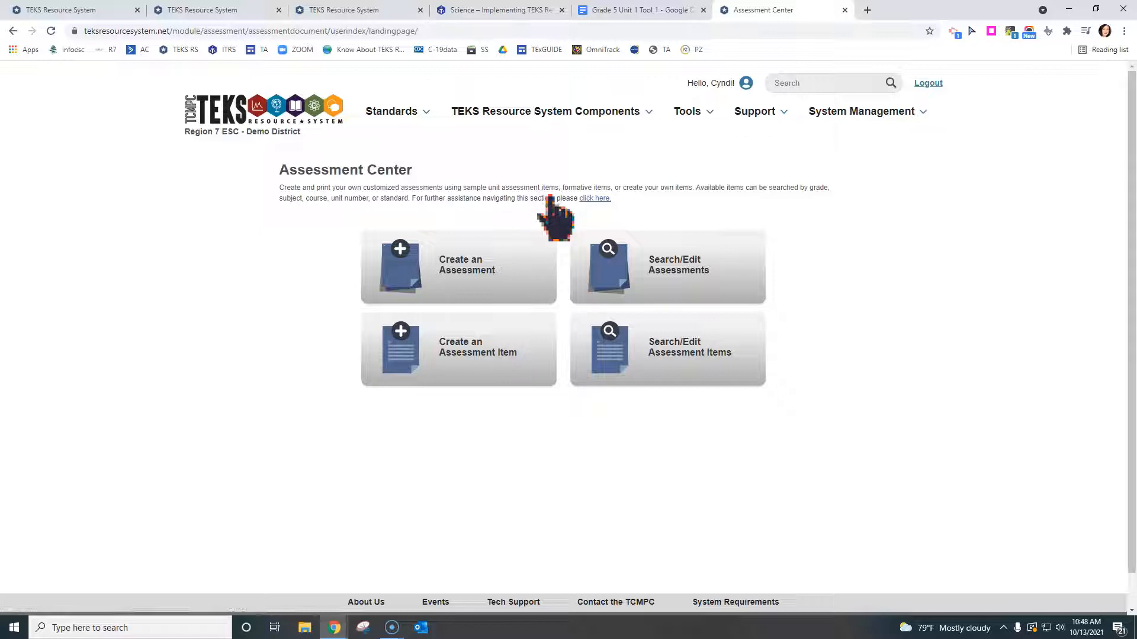
{"action": "left_click", "coordinate": [499, 256]}
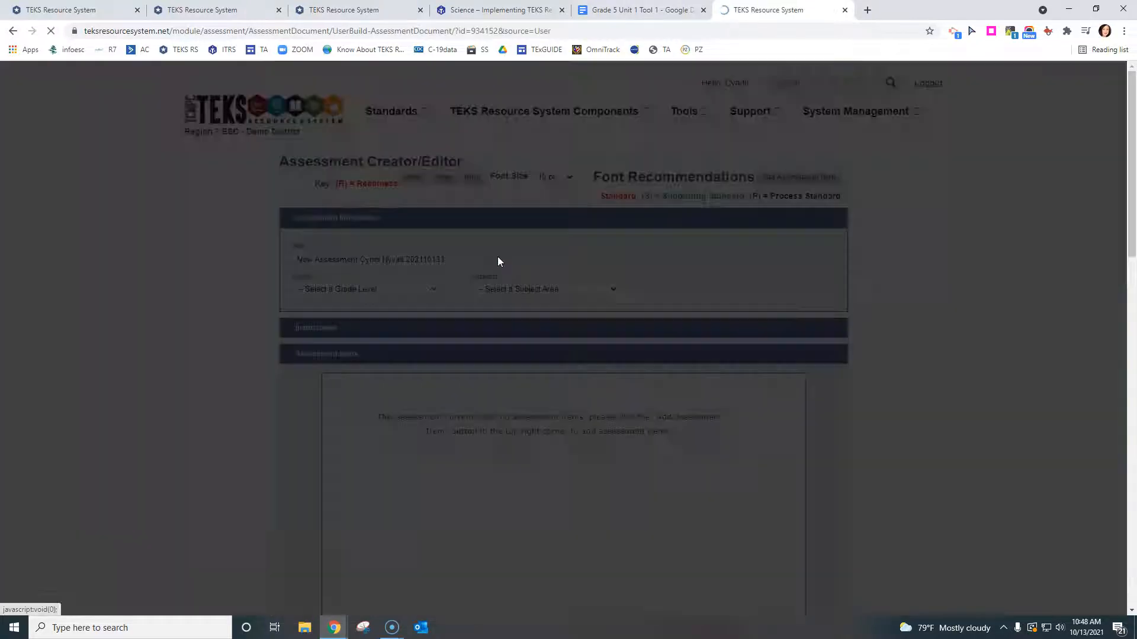
Title the new assessment "Unit 1 5th grade science FA", correcting the capitalization of "Unit"
{"action": "left_click", "coordinate": [308, 259]}
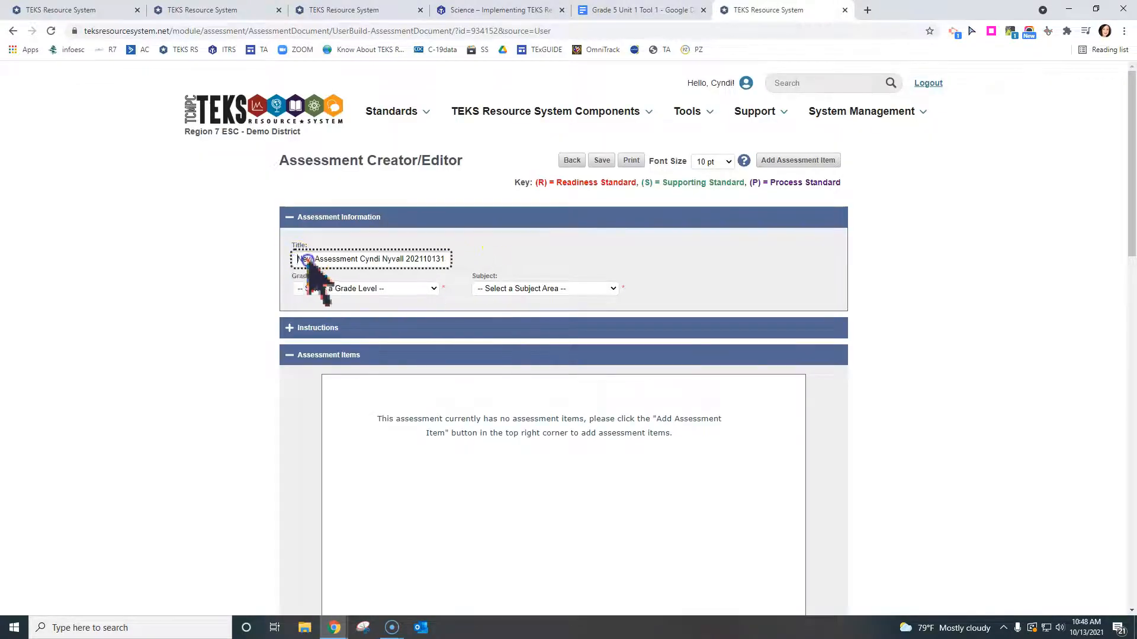
{"action": "key", "text": "ctrl+a"}
{"action": "type", "text": "UNit 1 5th grade sc"}
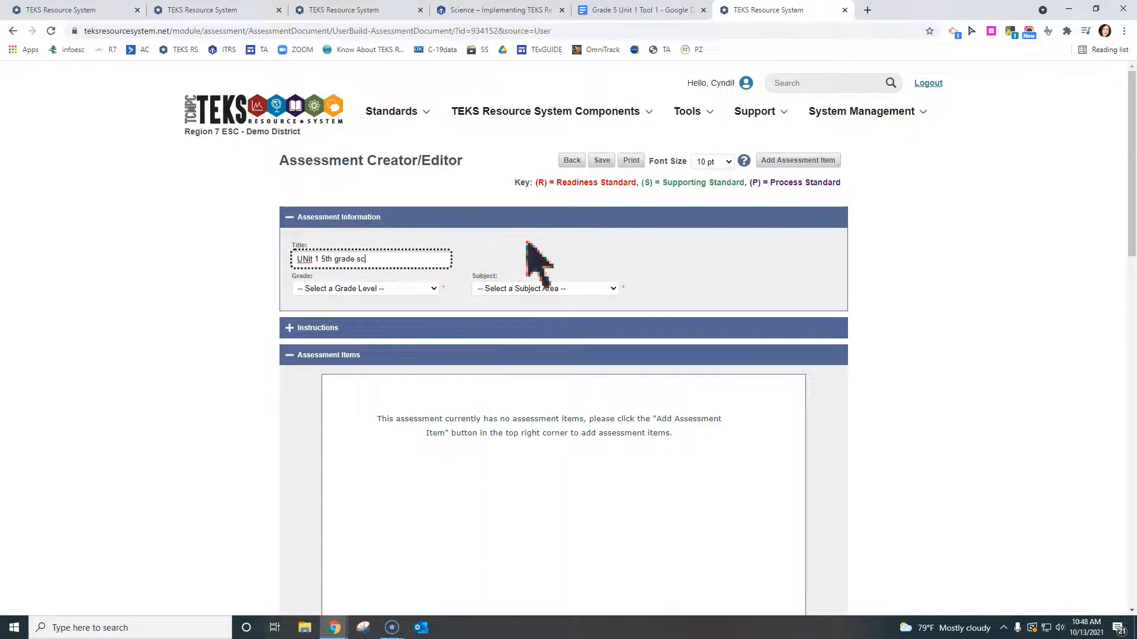
{"action": "type", "text": "ience FA"}
{"action": "right_click", "coordinate": [306, 261]}
{"action": "left_click", "coordinate": [332, 266]}
Set the assessment's grade to Grade 5 and its subject to Science
{"action": "left_click", "coordinate": [406, 289]}
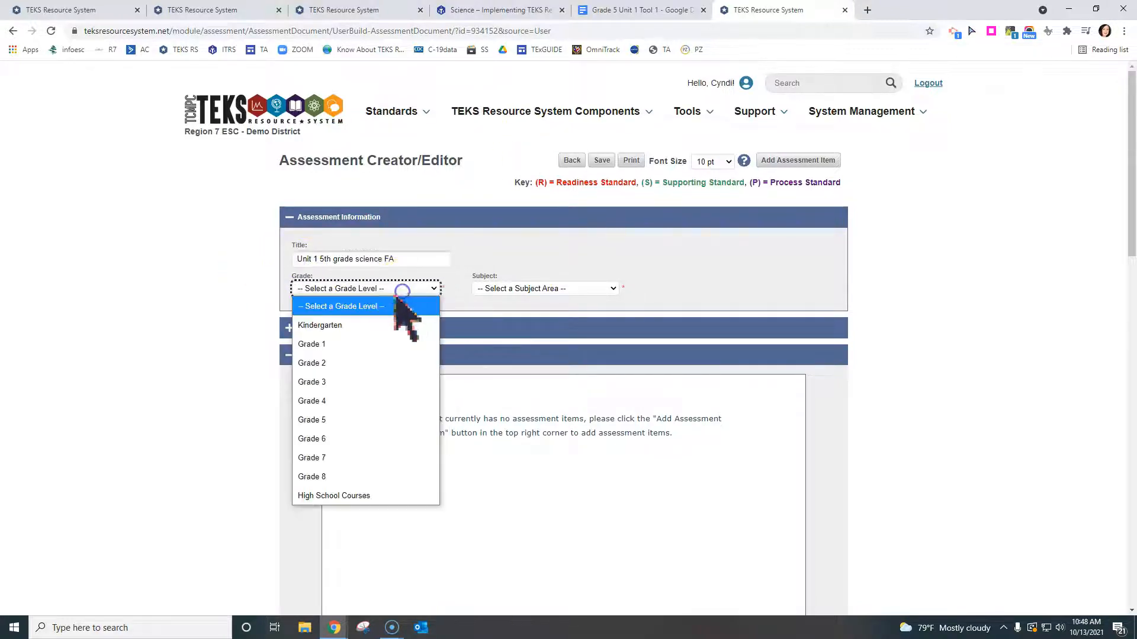
{"action": "left_click", "coordinate": [371, 419]}
{"action": "left_click", "coordinate": [531, 290]}
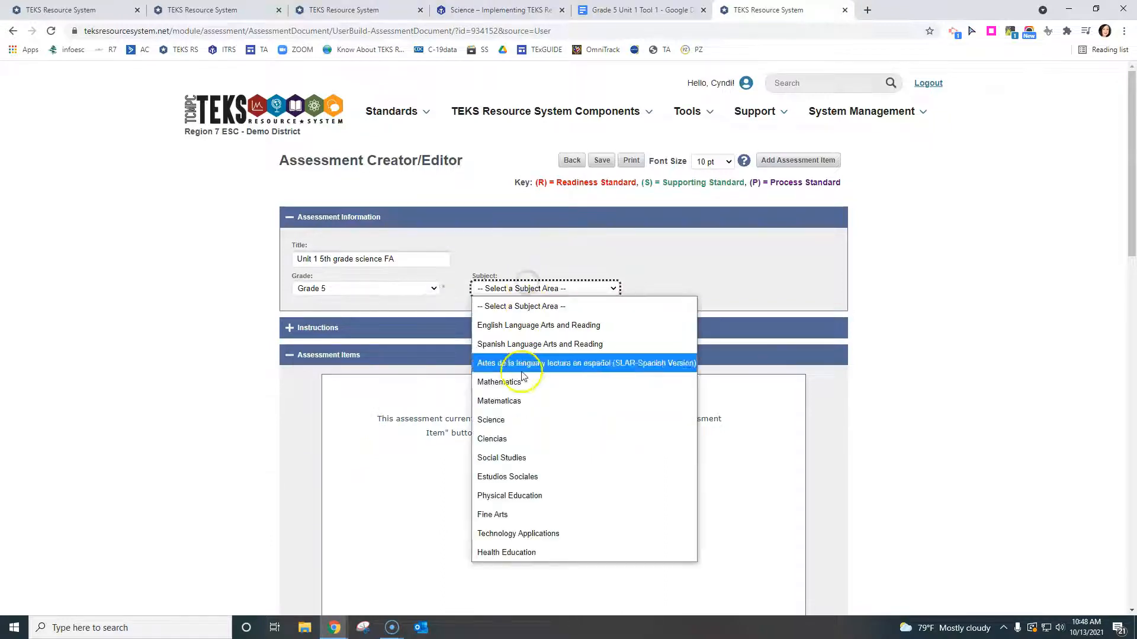
{"action": "left_click", "coordinate": [521, 420]}
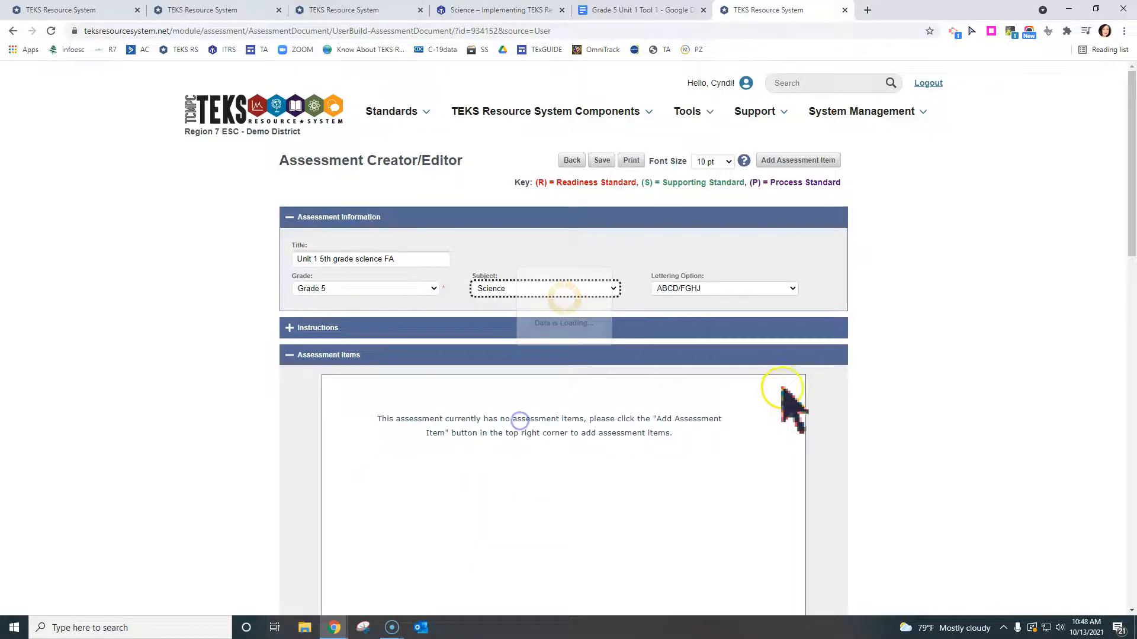
Search the assessment item banks for Grade 5 Science formative items in Unit 01
{"action": "left_click", "coordinate": [806, 161]}
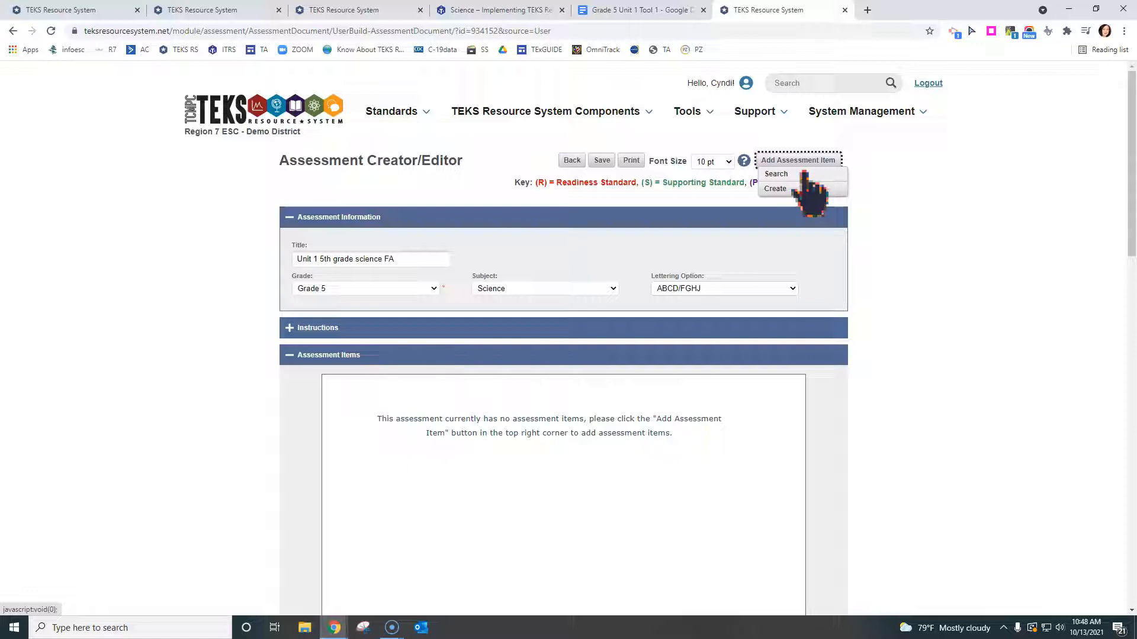
{"action": "left_click", "coordinate": [804, 174]}
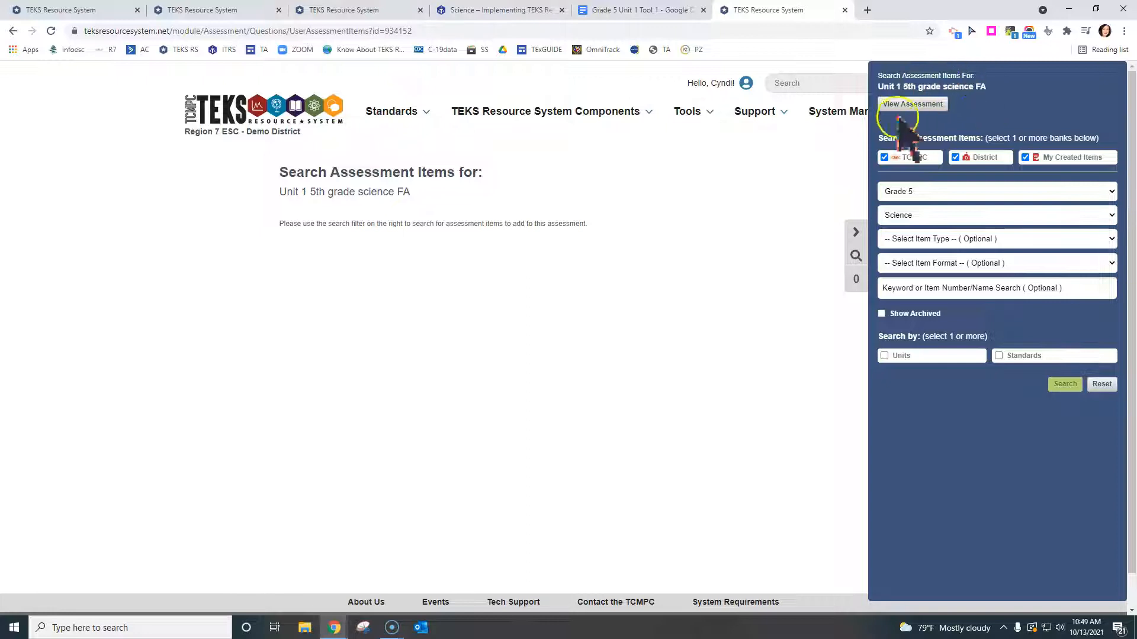
{"action": "left_click", "coordinate": [901, 240]}
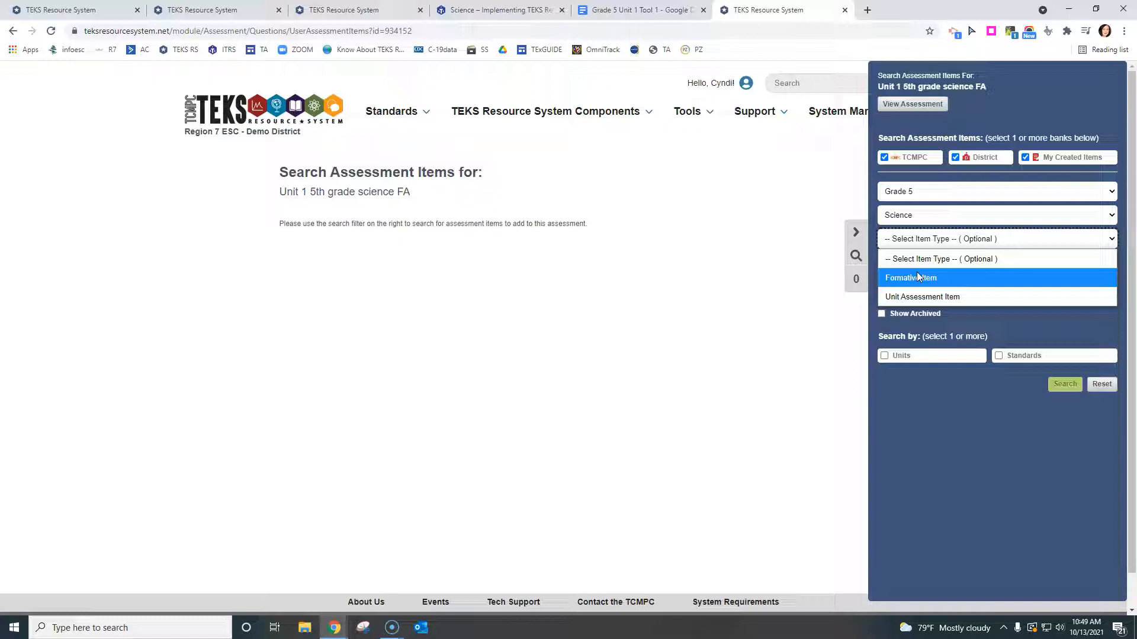
{"action": "left_click", "coordinate": [917, 278]}
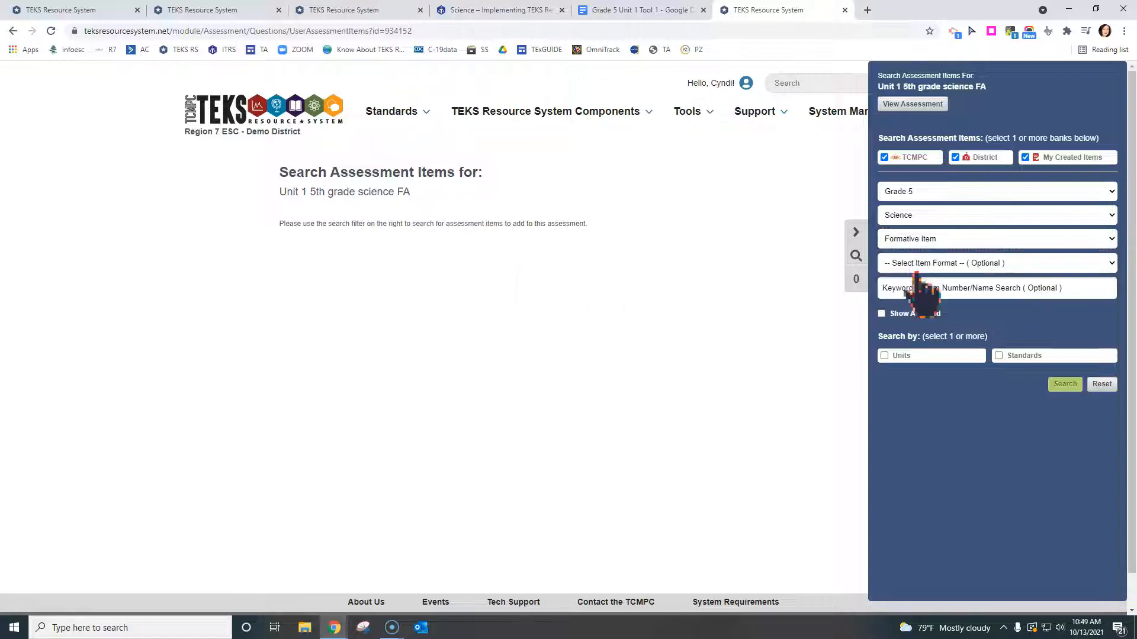
{"action": "left_click", "coordinate": [885, 356]}
{"action": "left_click", "coordinate": [890, 407]}
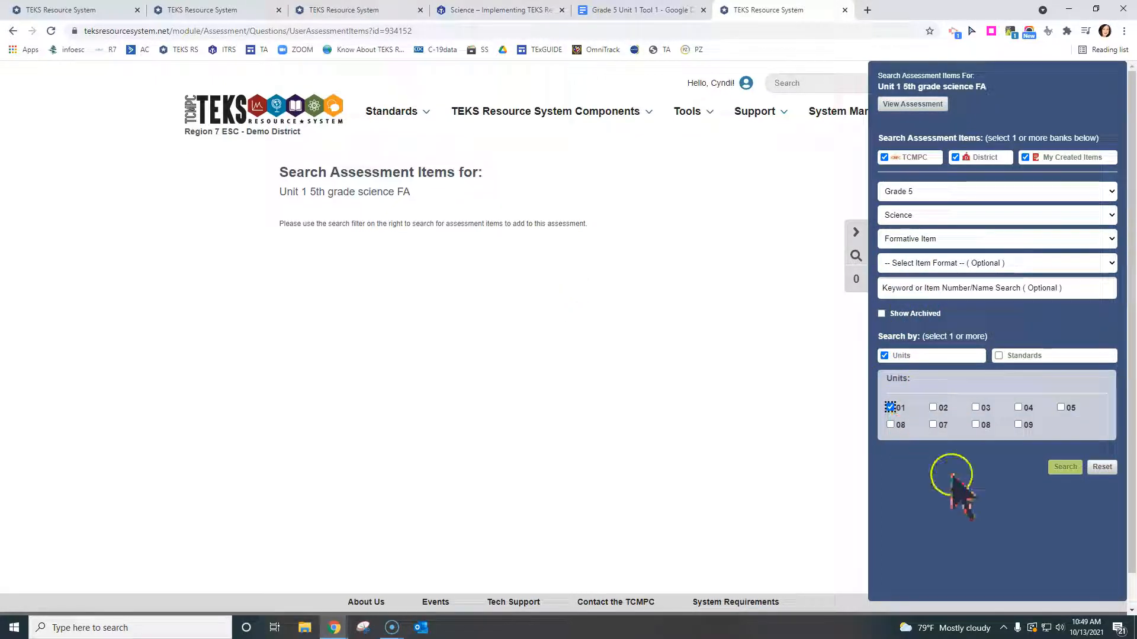
{"action": "left_click", "coordinate": [1065, 467]}
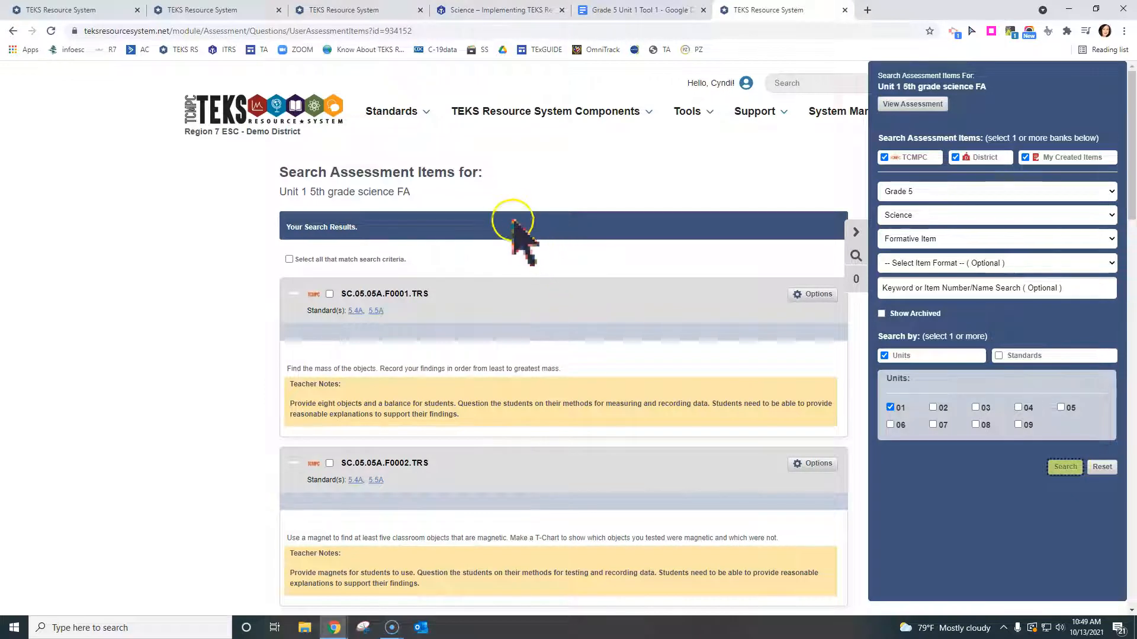
Add all items matching the search criteria to the assessment and view the assembled assessment
{"action": "scroll", "coordinate": [512, 235], "scroll_direction": "down", "scroll_amount": 1}
{"action": "scroll", "coordinate": [512, 237], "scroll_direction": "down", "scroll_amount": 4}
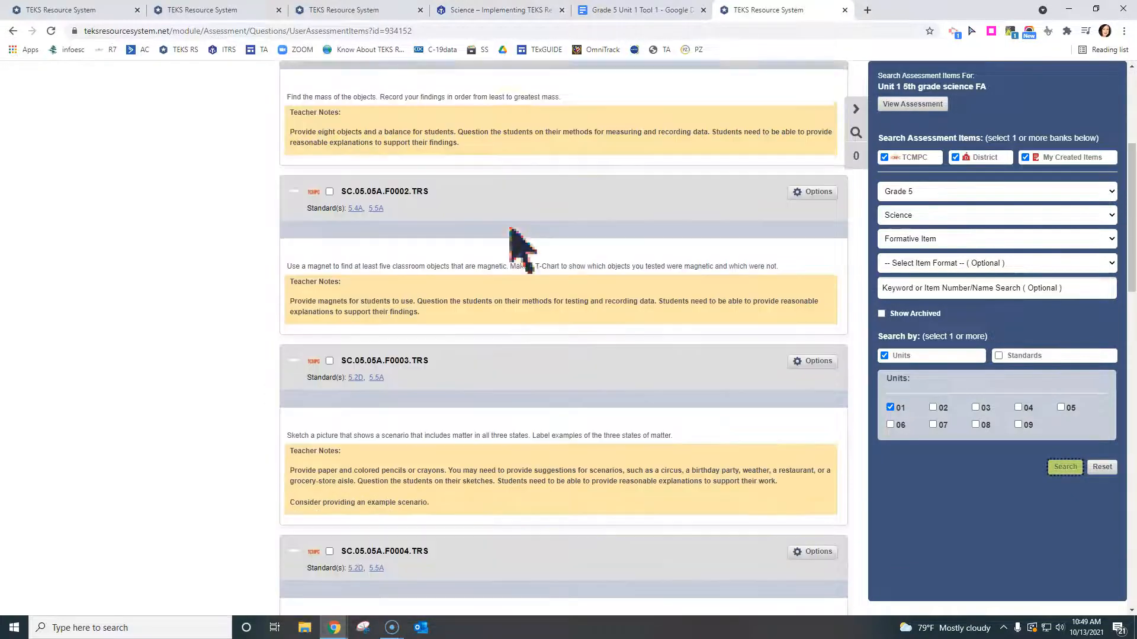
{"action": "scroll", "coordinate": [518, 246], "scroll_direction": "up", "scroll_amount": 5}
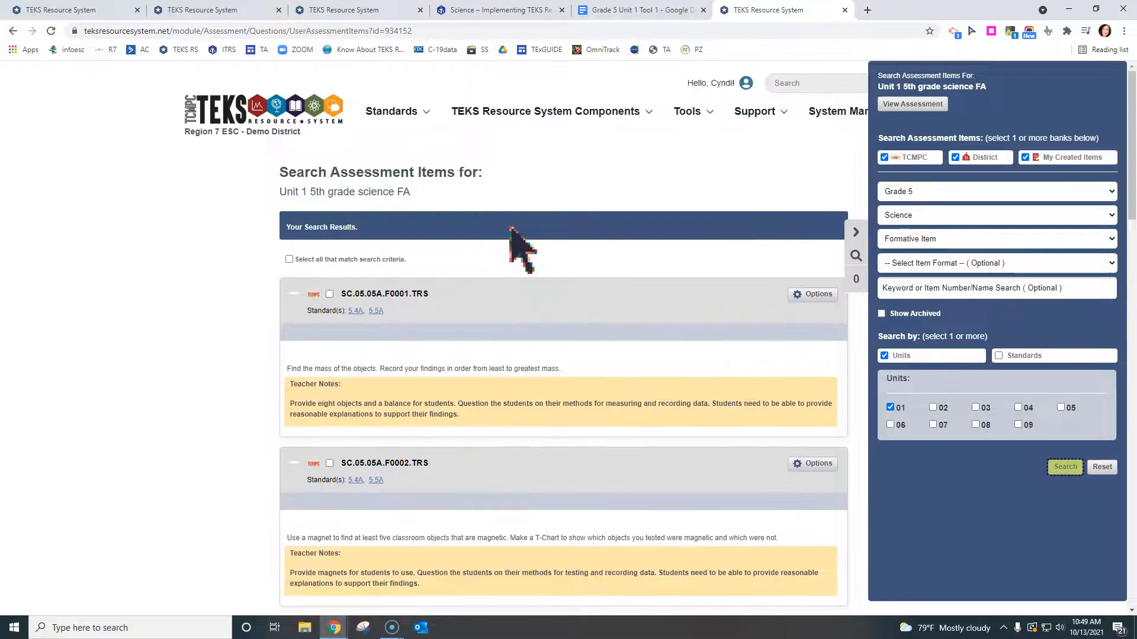
{"action": "left_click", "coordinate": [288, 259]}
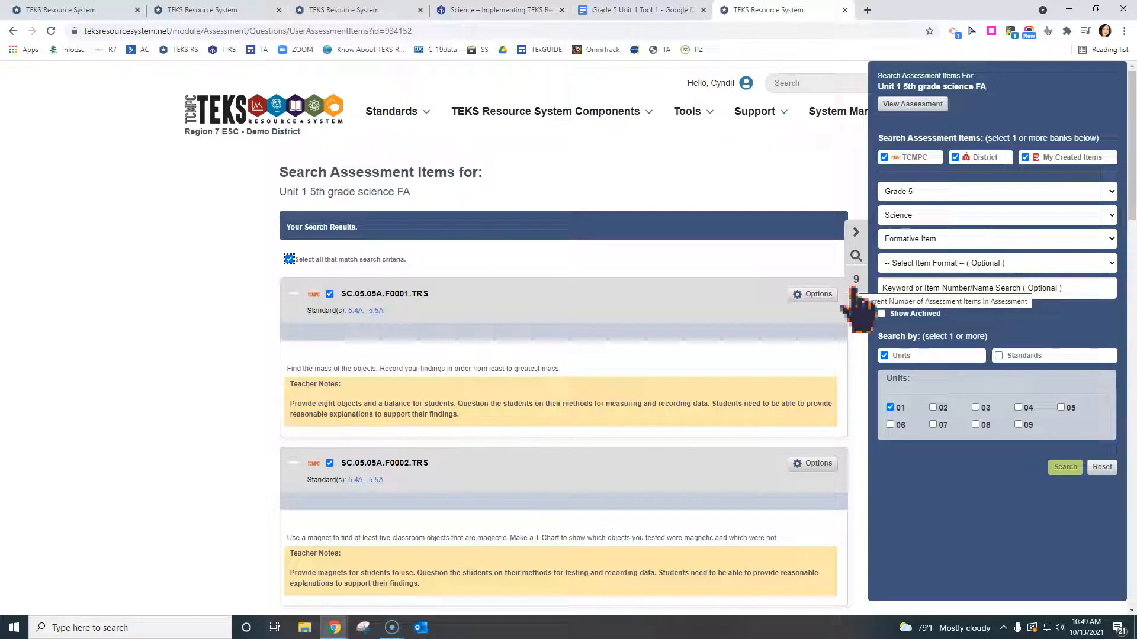
{"action": "left_click", "coordinate": [889, 109]}
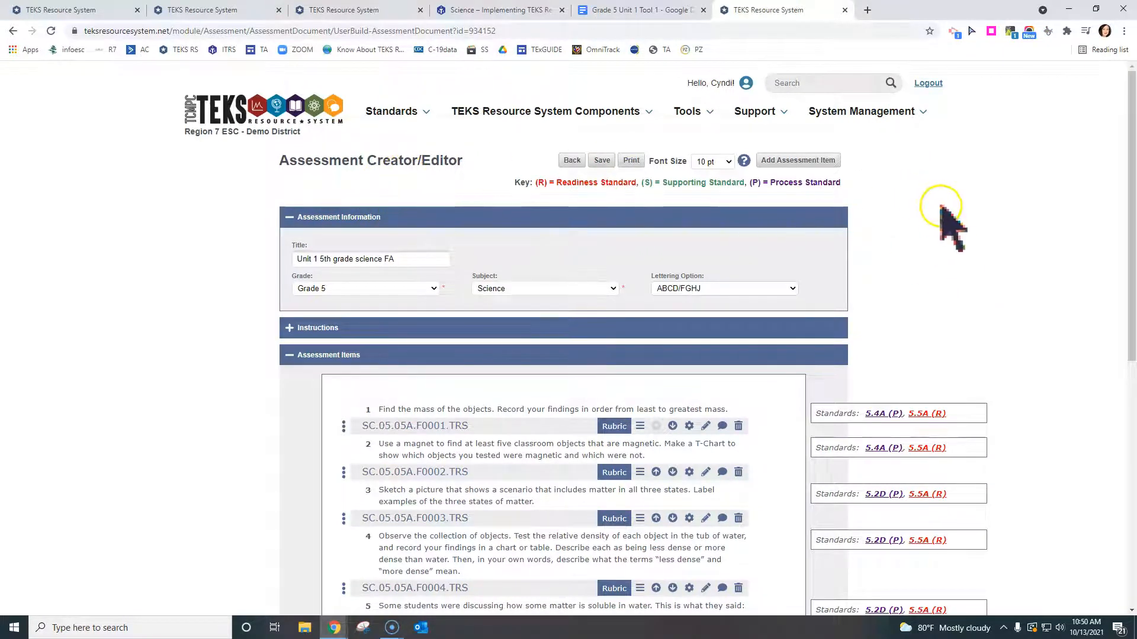
Delete question SC.05.05A.F0001.TRS, about ordering objects by mass, from the assessment
{"action": "scroll", "coordinate": [939, 207], "scroll_direction": "down", "scroll_amount": 3}
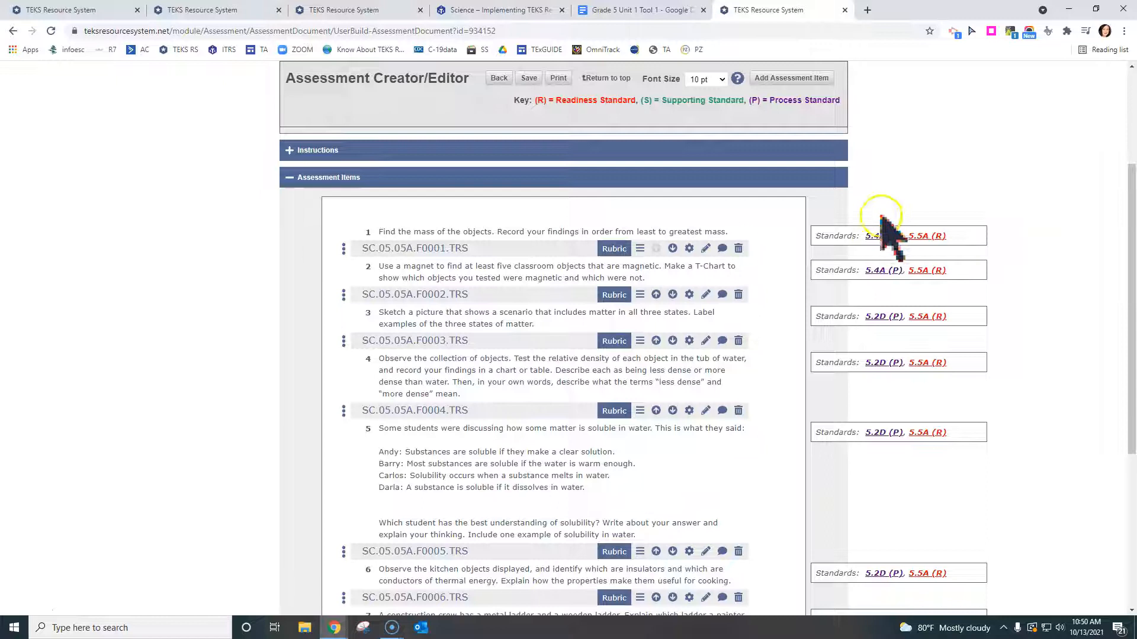
{"action": "left_click", "coordinate": [885, 243]}
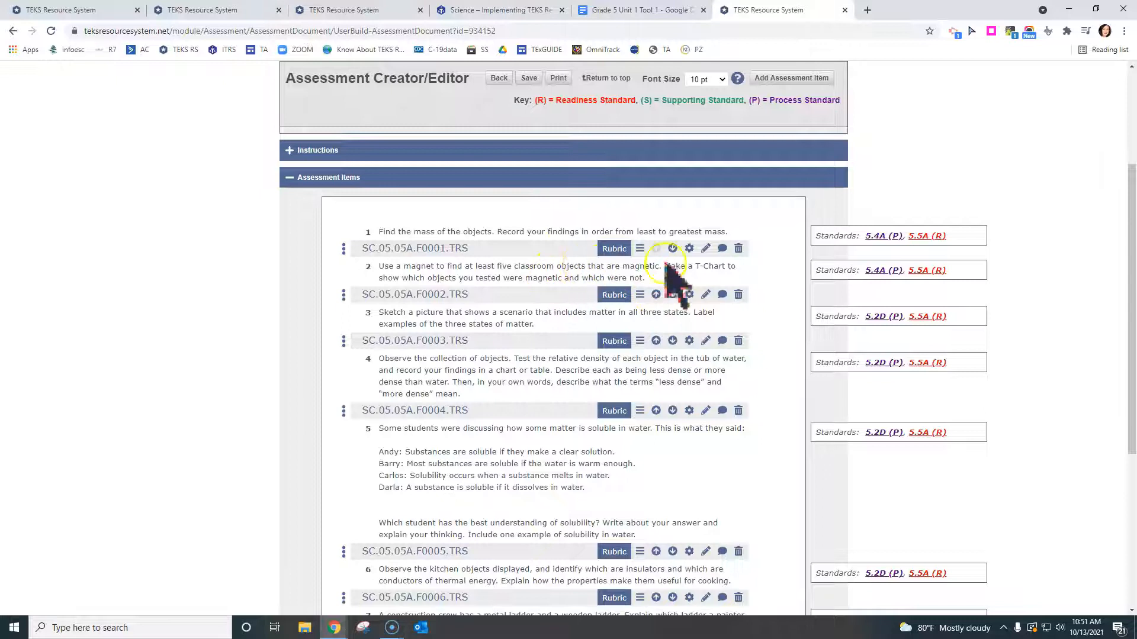
{"action": "left_click", "coordinate": [738, 249]}
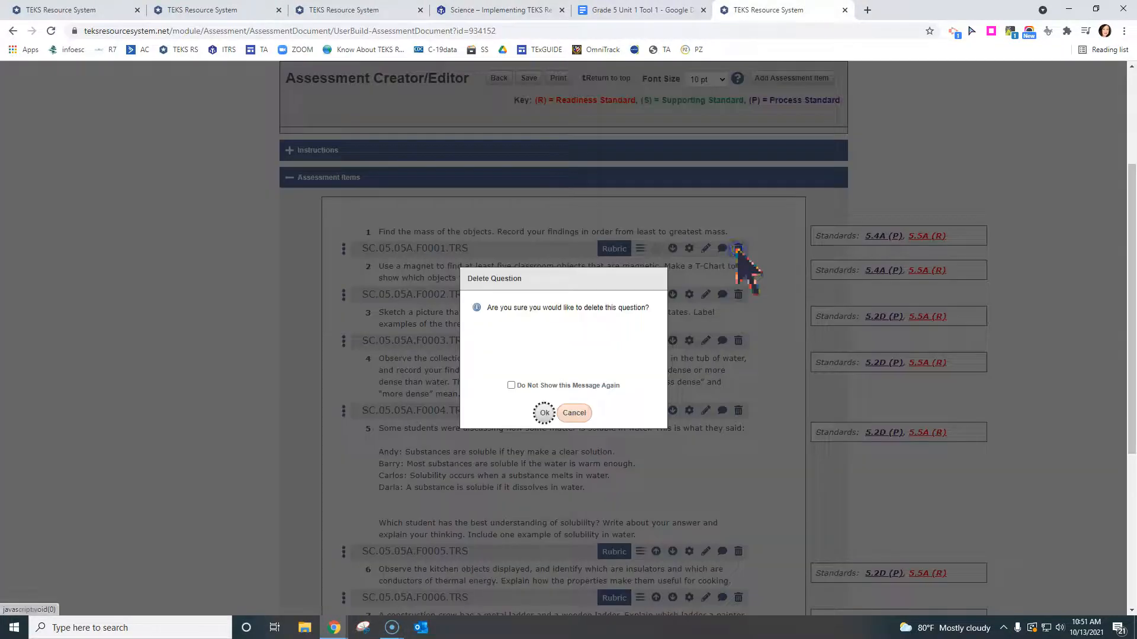
{"action": "left_click", "coordinate": [542, 413]}
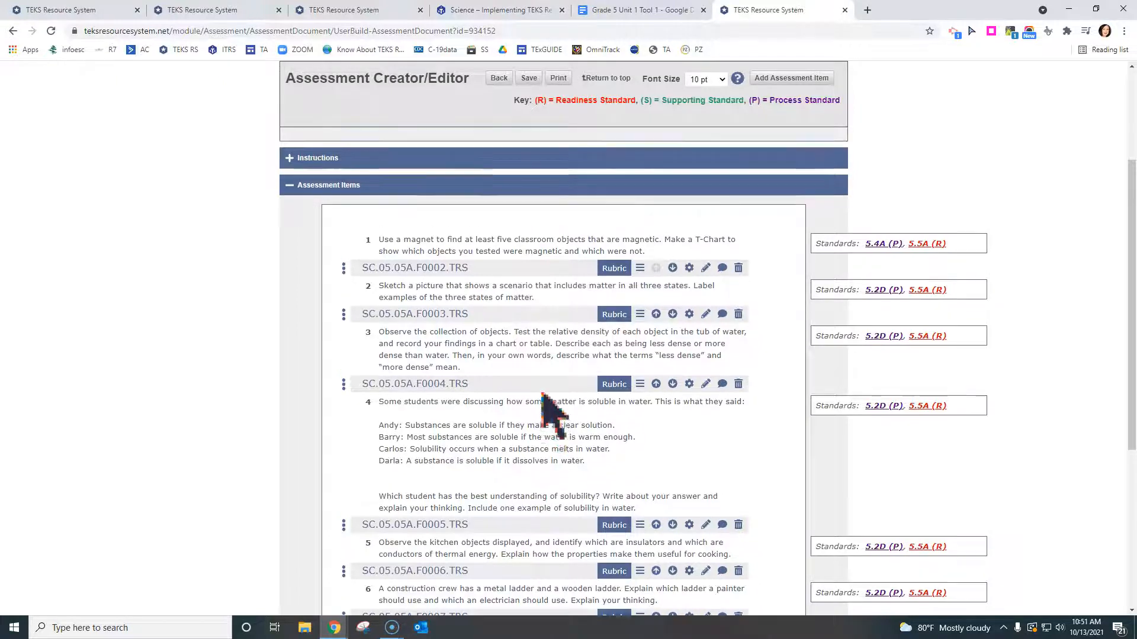
Open the TEKS Resource System home page in a separate browser tab
{"action": "left_click", "coordinate": [601, 102]}
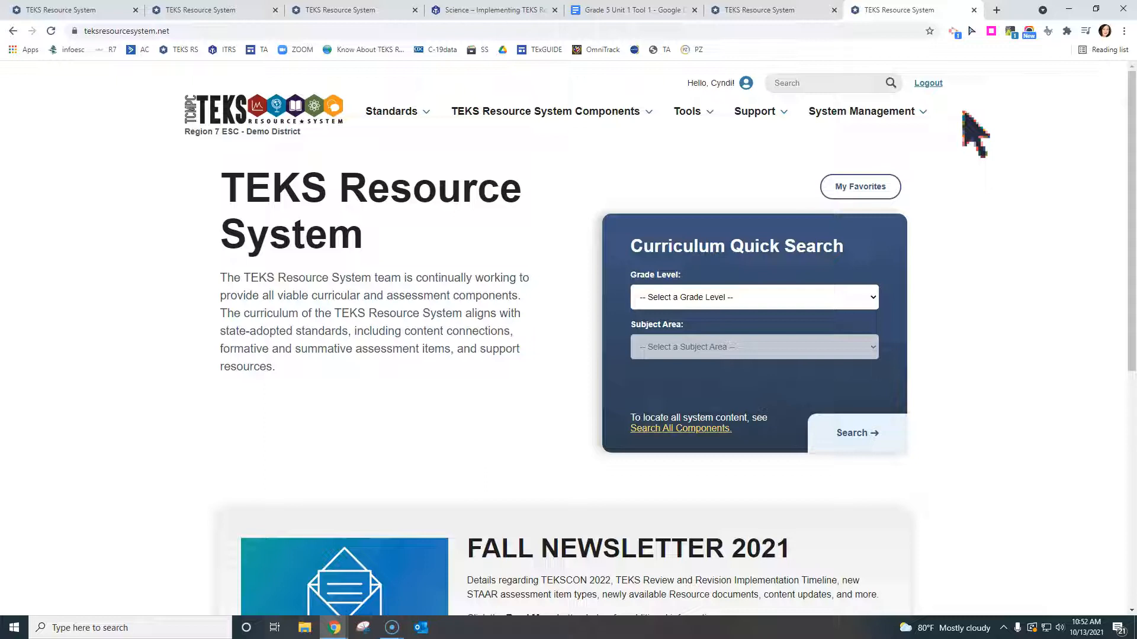
{"action": "left_click", "coordinate": [921, 102]}
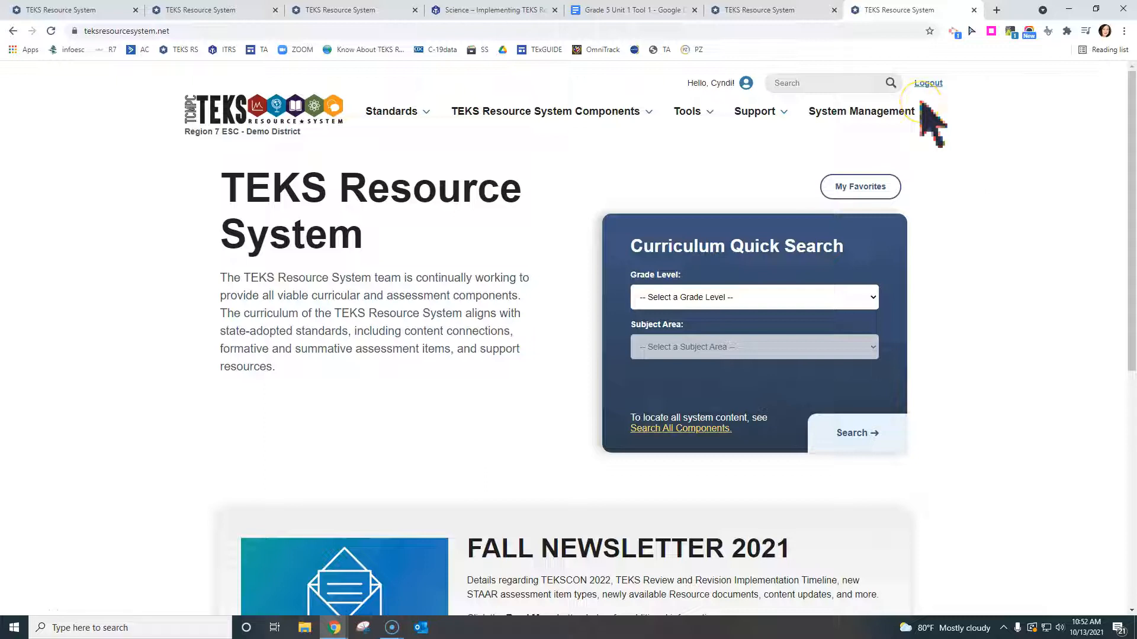